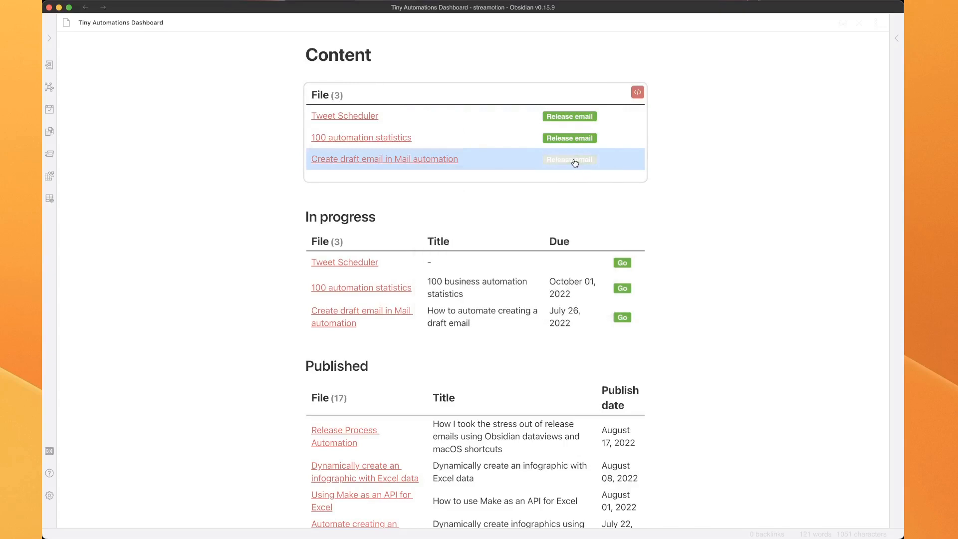
Open the "Create draft email in Mail automation" note, review its description, title and tags, and return to the dashboard
click(412, 159)
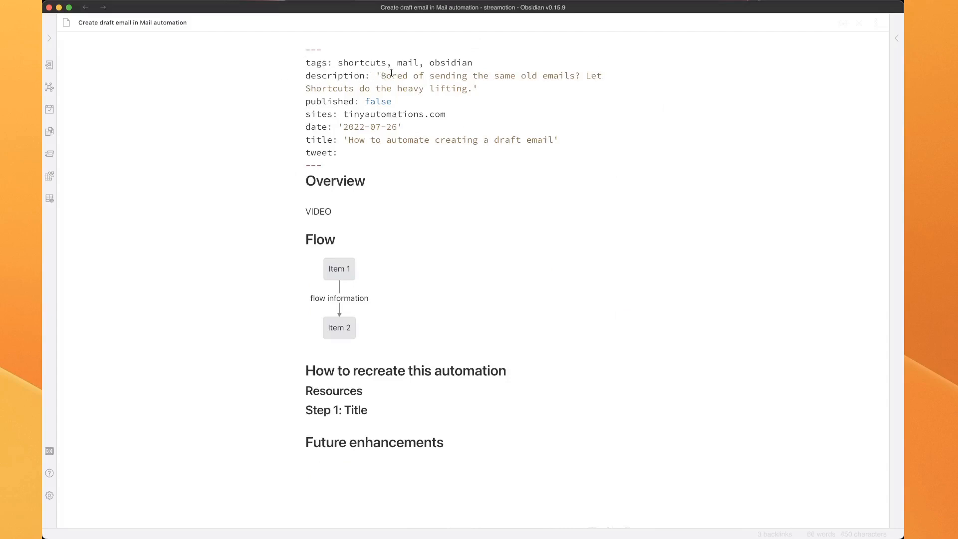
drag(379, 75, 475, 89)
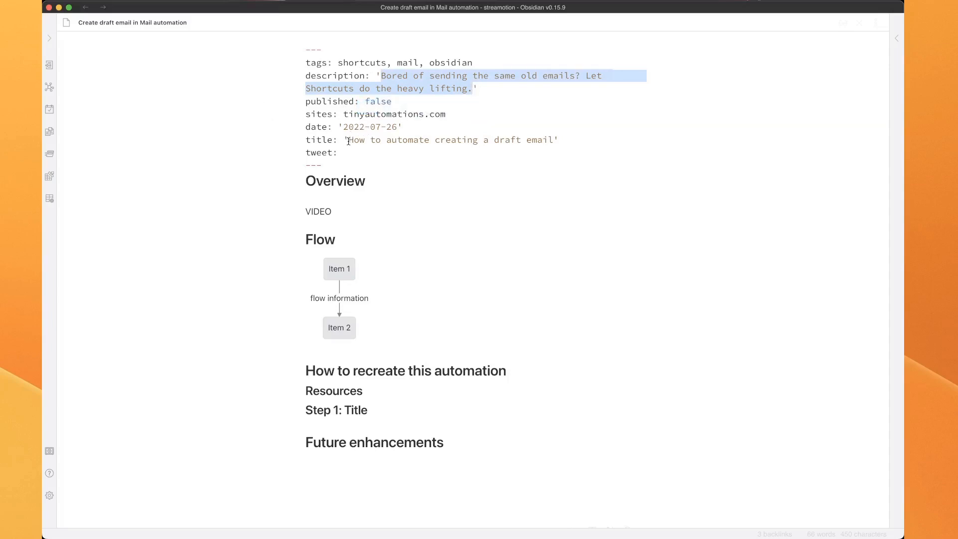
drag(348, 141, 555, 141)
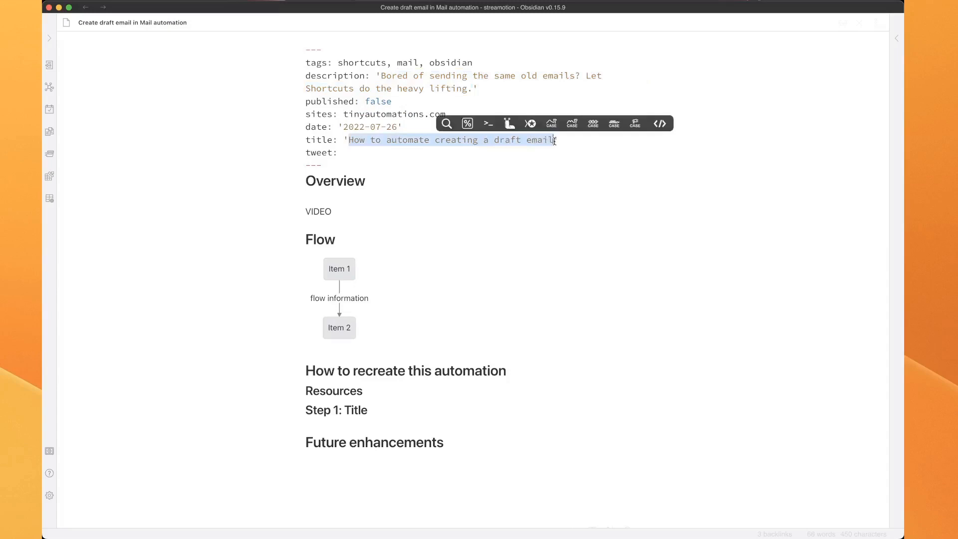
drag(338, 64, 522, 63)
click(521, 63)
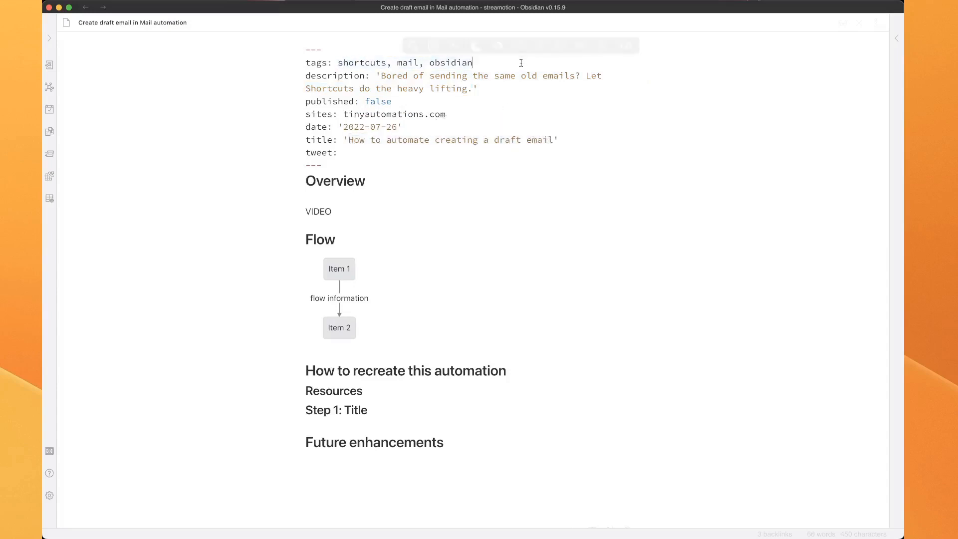
key(super+backslash)
key(super+backslash)
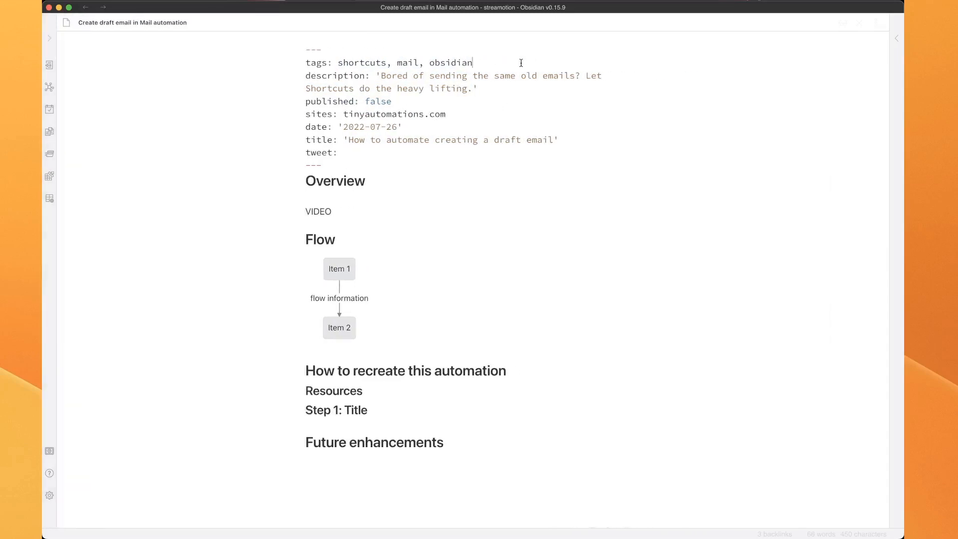
key(super+alt+Left)
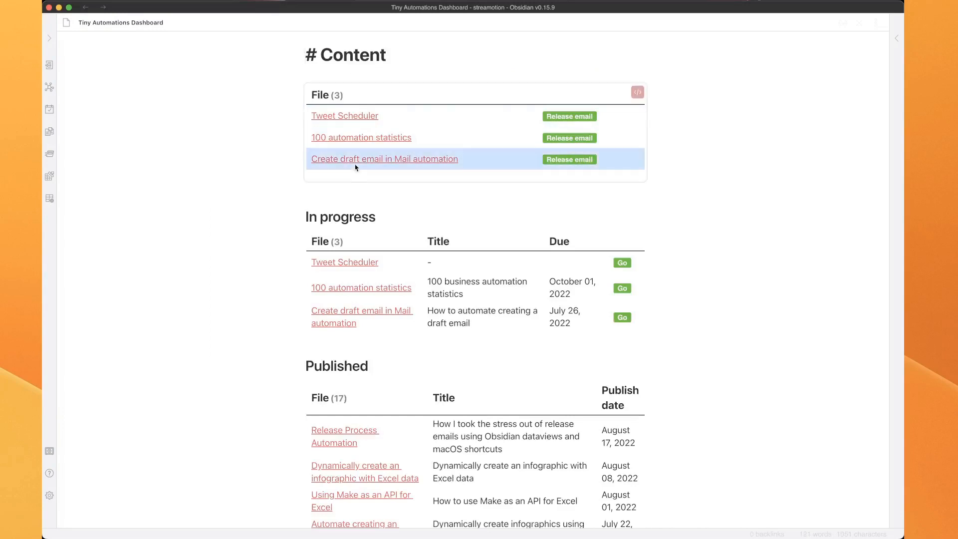
Generate the release email for "Create draft email in Mail automation", check its description and tags, and discard the draft
mouse_move(390, 160)
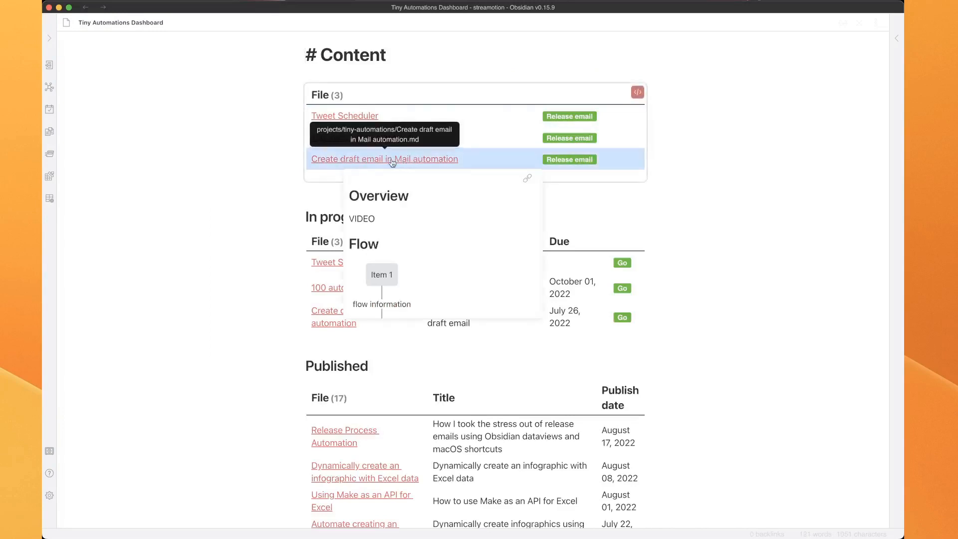
click(569, 160)
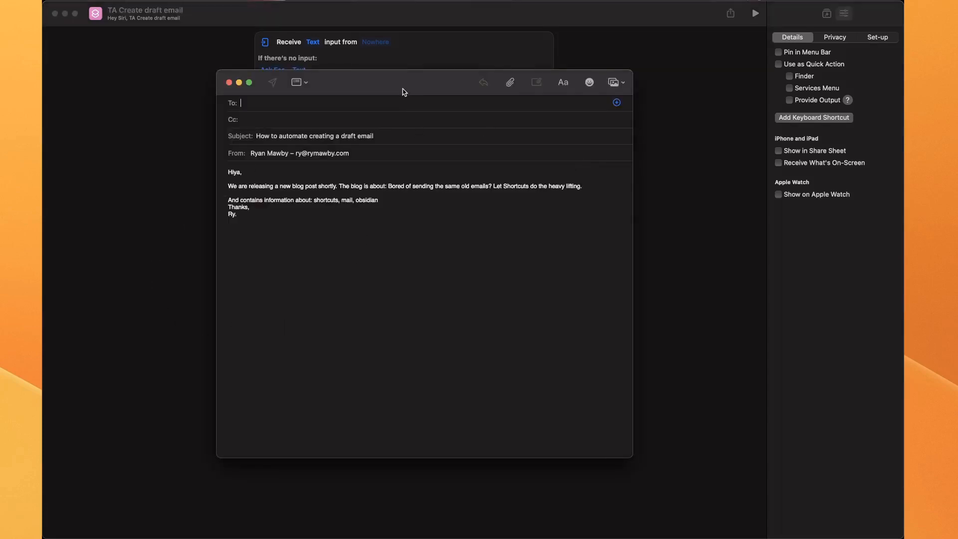
drag(404, 92, 370, 128)
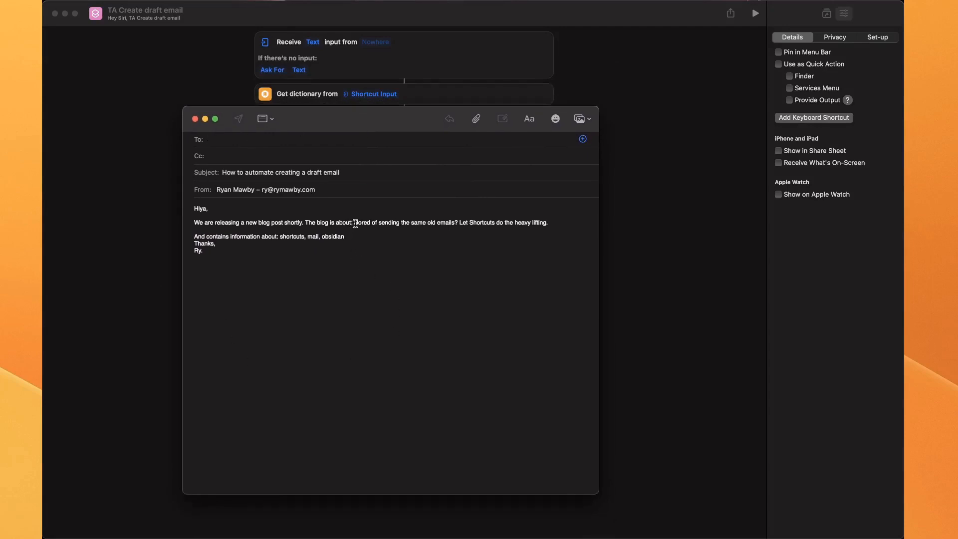
drag(355, 223, 552, 221)
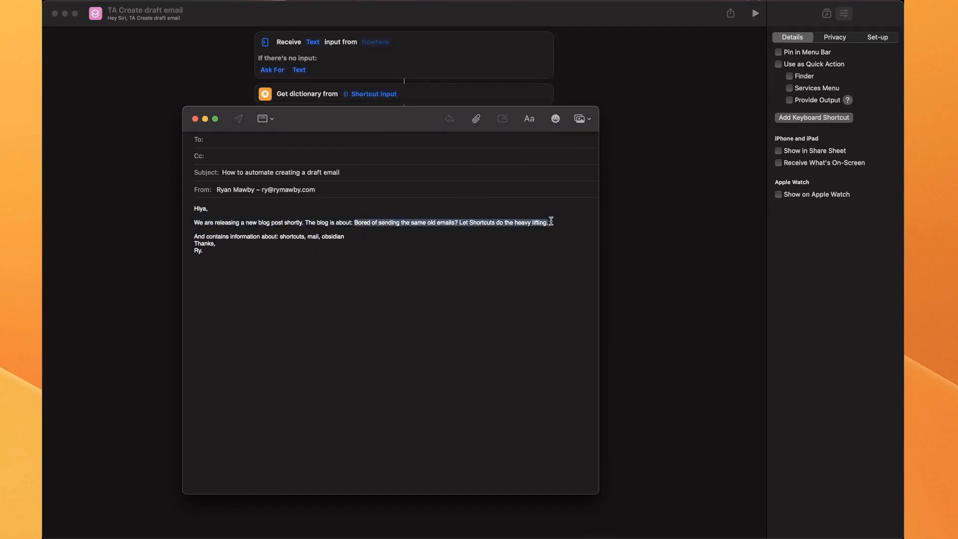
click(280, 238)
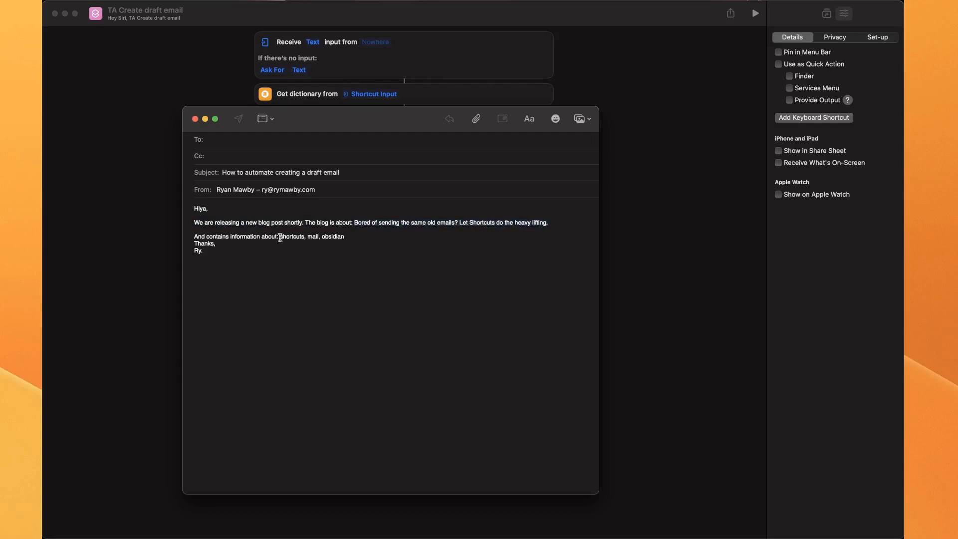
drag(280, 237, 378, 236)
click(195, 119)
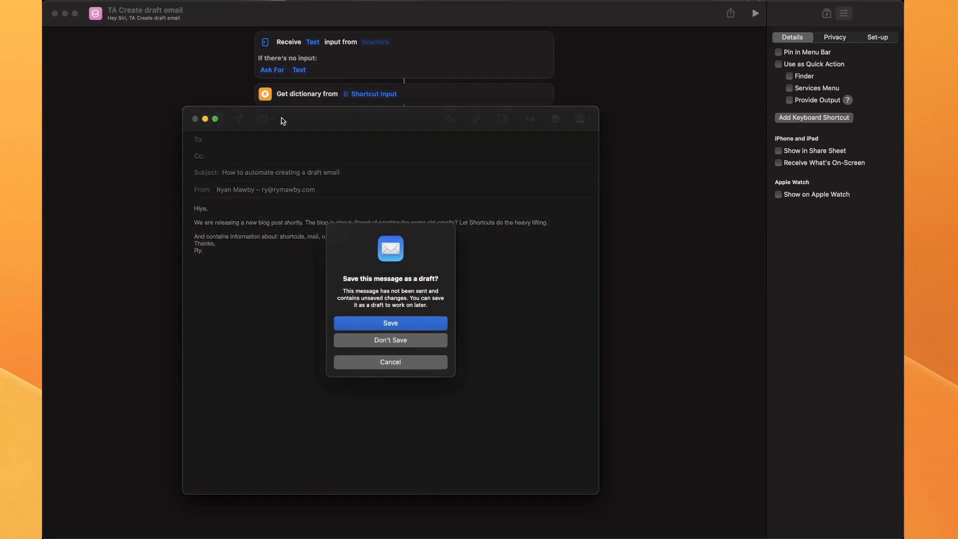
click(404, 341)
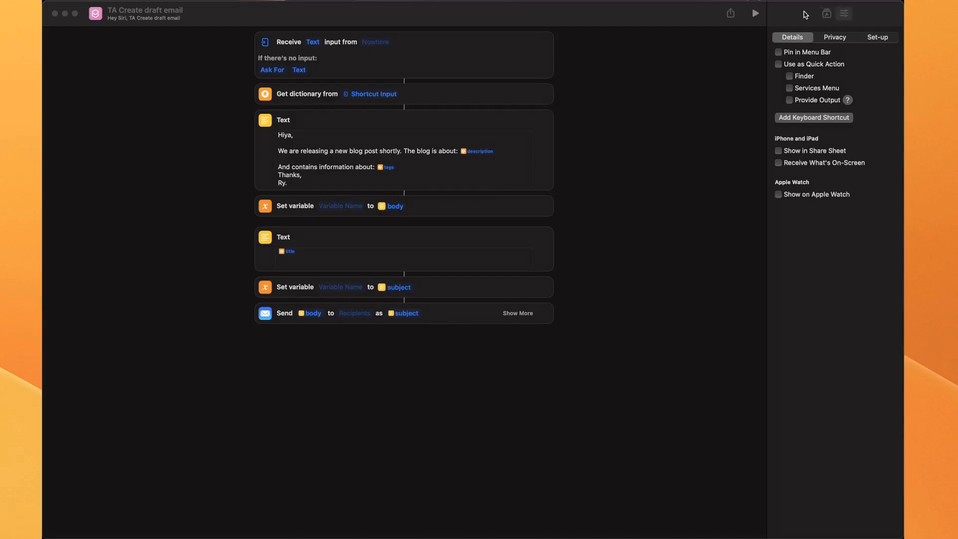
Add a Show Result action for the shortcut input before the dictionary action and test it with the note's release email from Obsidian
click(827, 14)
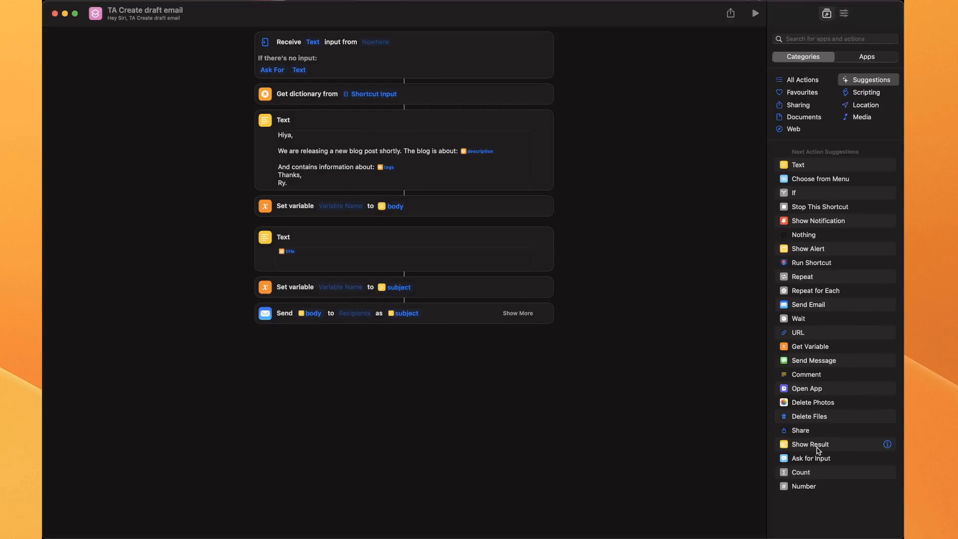
drag(820, 446, 363, 104)
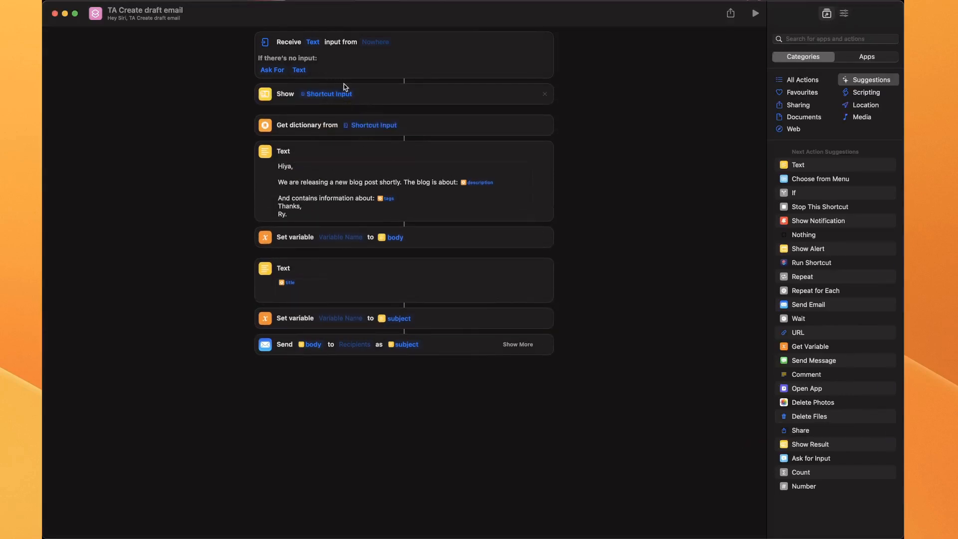
key(super+Tab)
key(super+Tab)
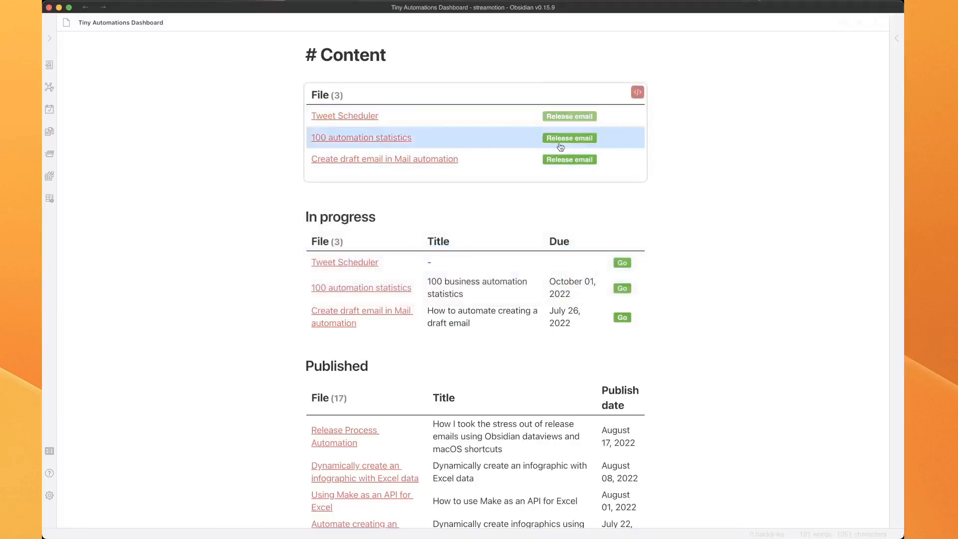
click(560, 159)
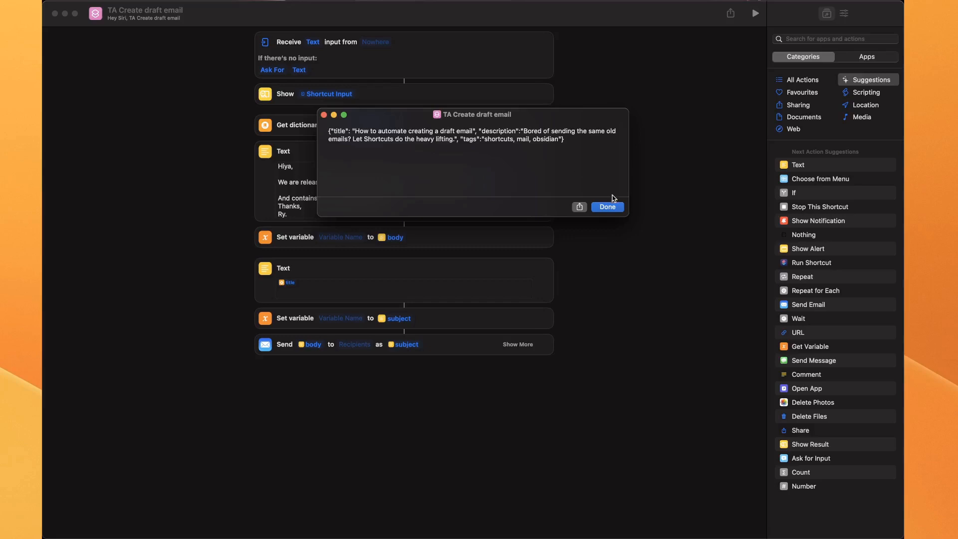
click(608, 208)
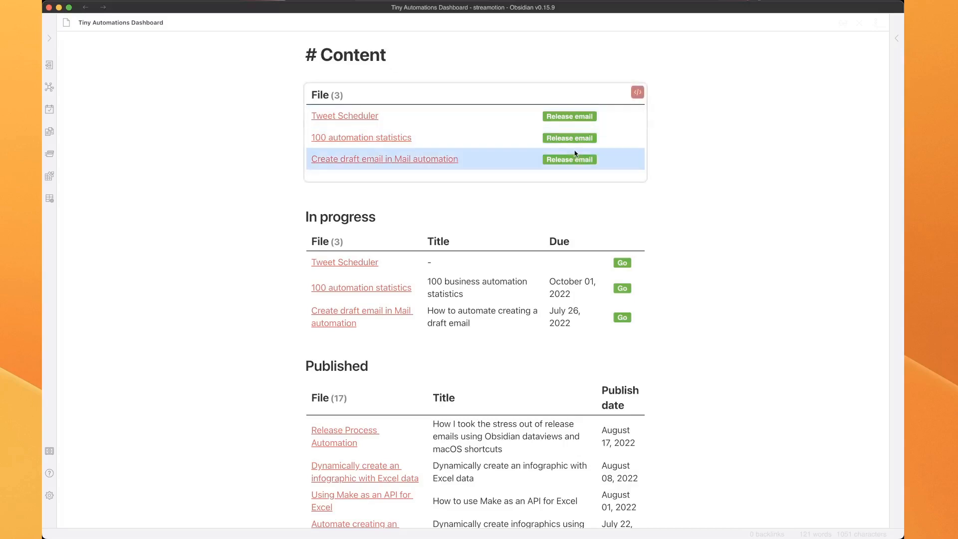
Trigger the release email with the shortcut empty, add a Show Result action for the shortcut input, and trigger it again from Obsidian
click(572, 162)
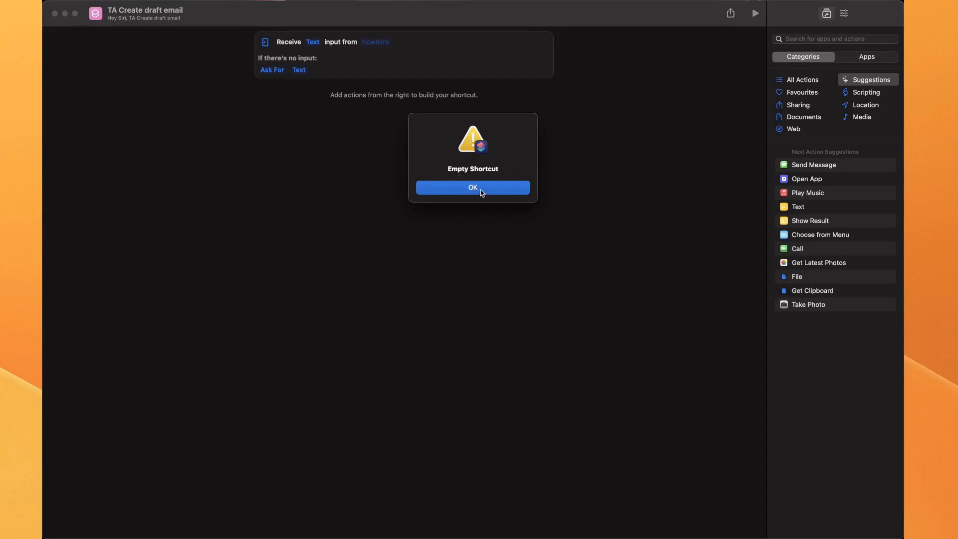
click(481, 190)
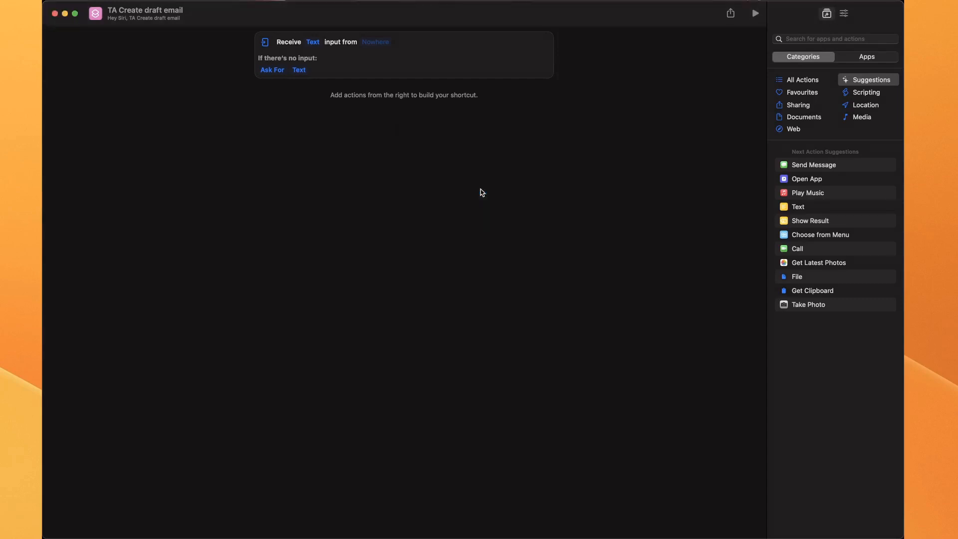
drag(824, 222, 395, 107)
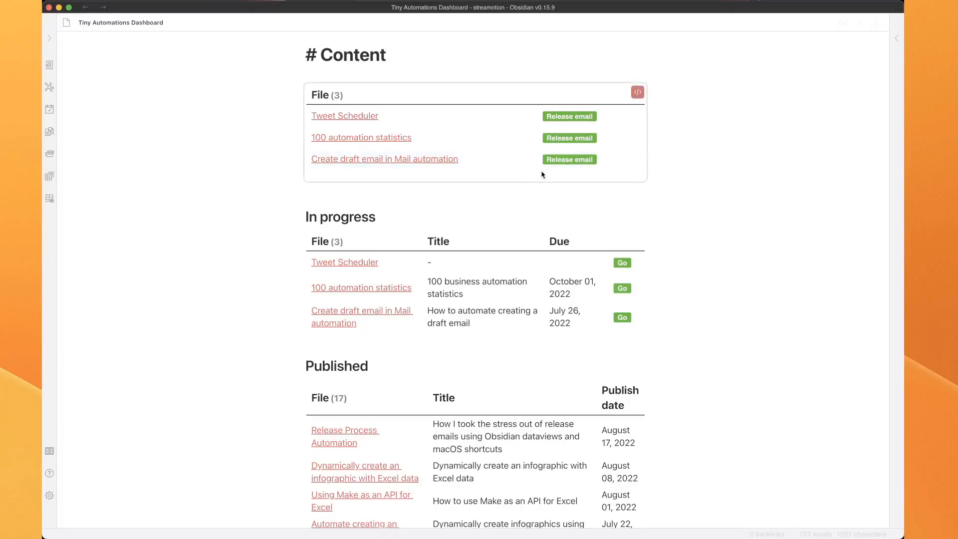
click(559, 164)
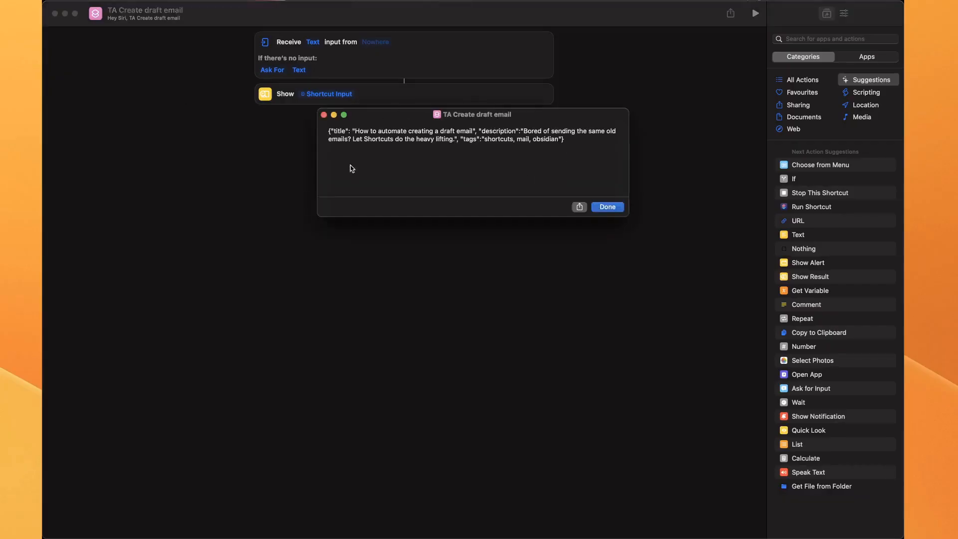
click(608, 207)
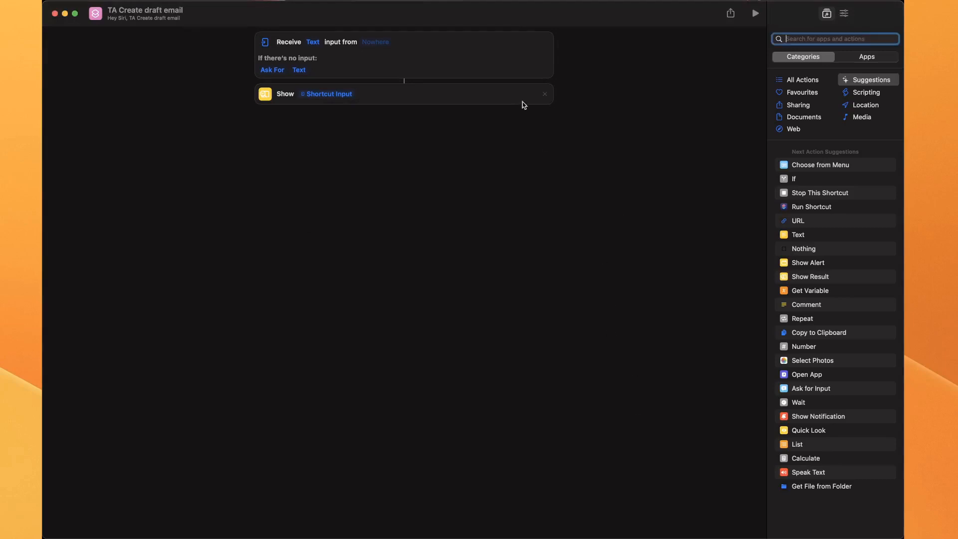
Replace the Show Result action with a Get Dictionary from Input action that reads the Shortcut Input
click(545, 96)
click(843, 38)
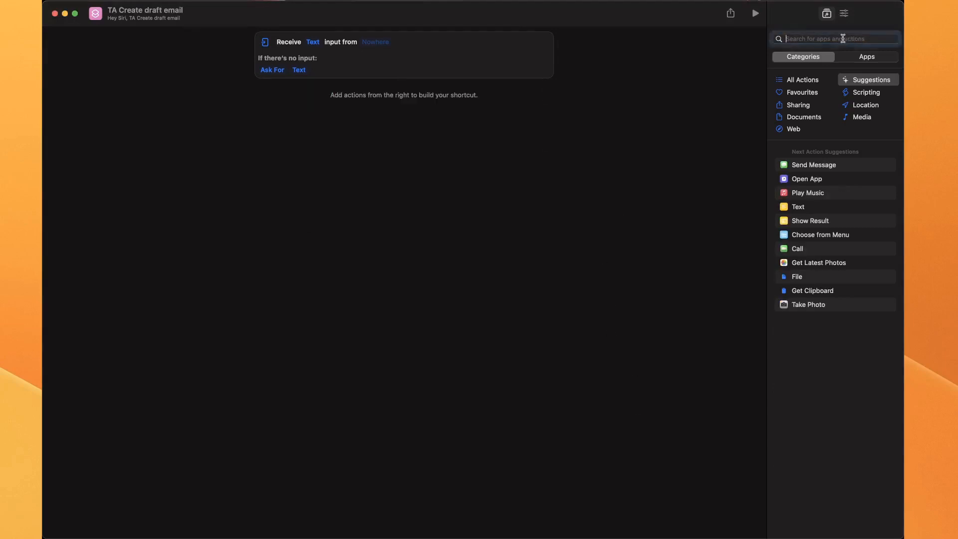
text(get)
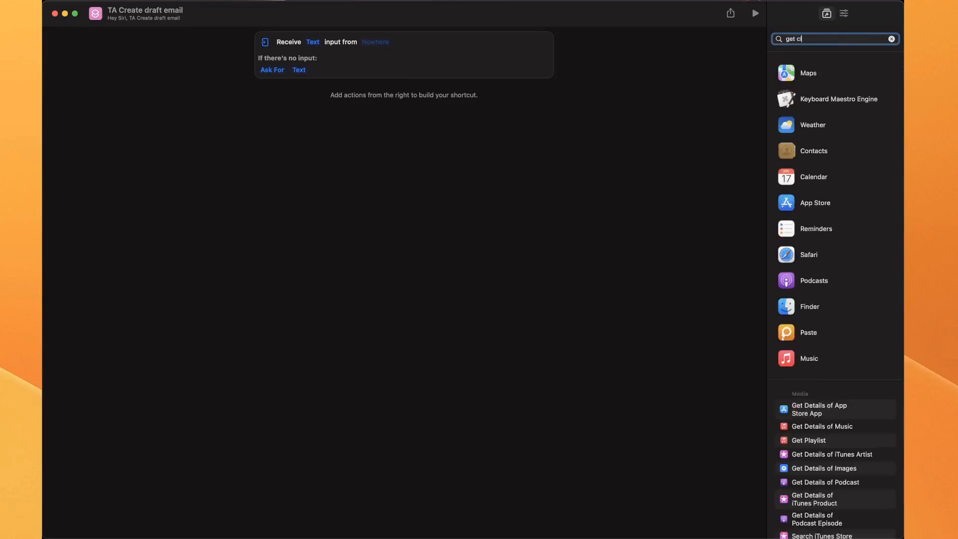
text( dictiona)
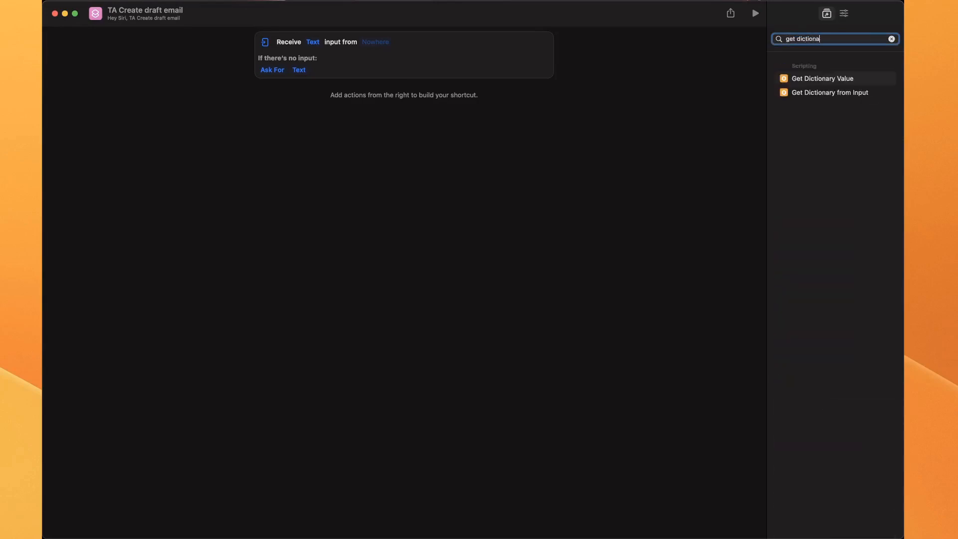
double_click(839, 93)
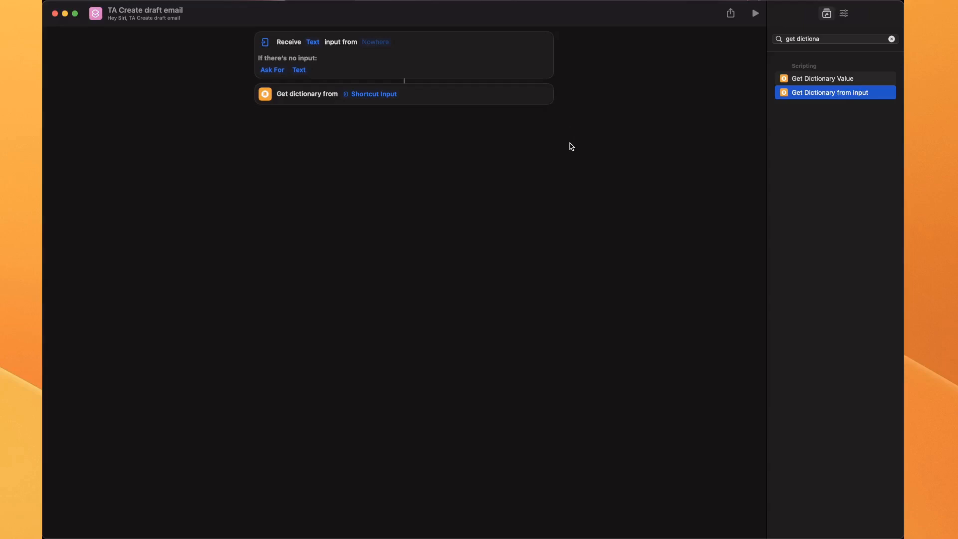
Find the Text action in the action library and add it below the Get Dictionary action
triple_click(819, 40)
text(c)
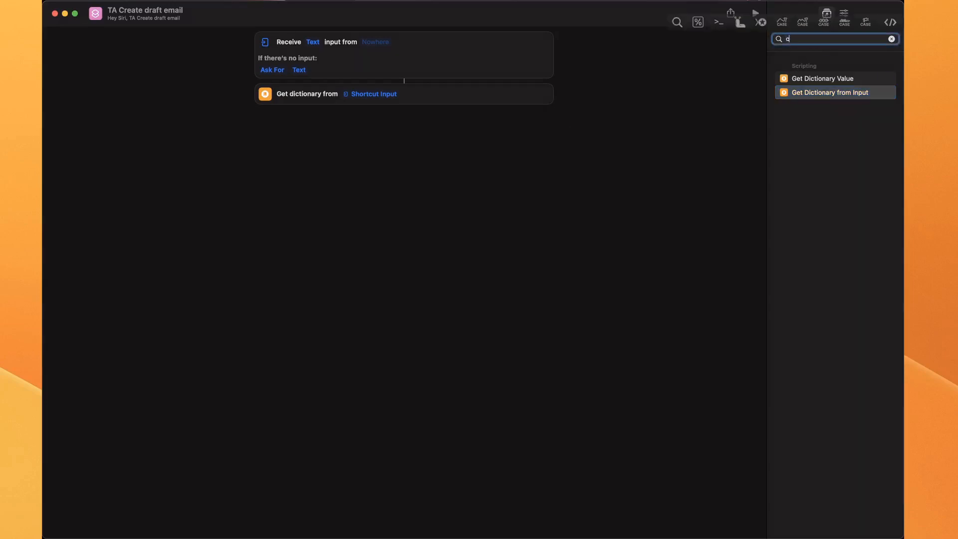
text(reate text)
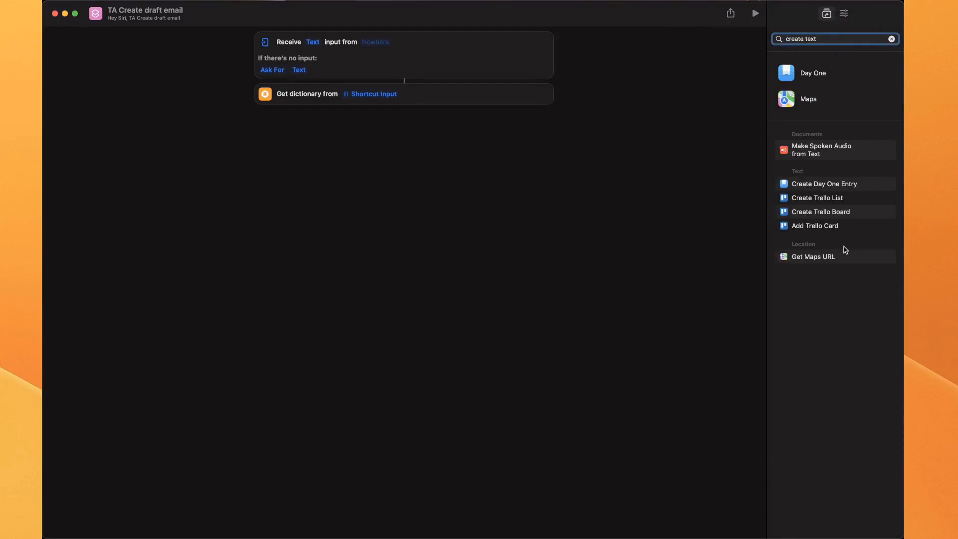
key(super+a)
text(text)
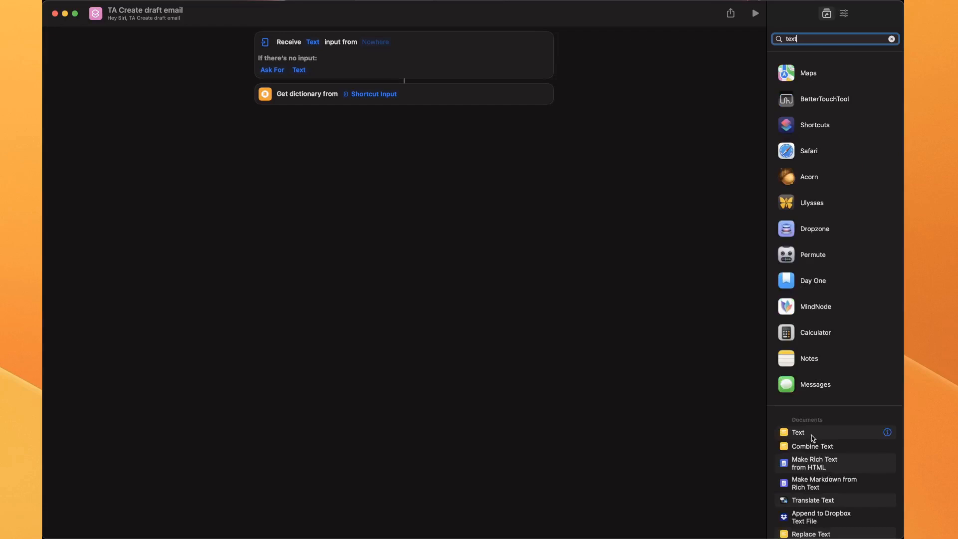
drag(811, 438, 469, 222)
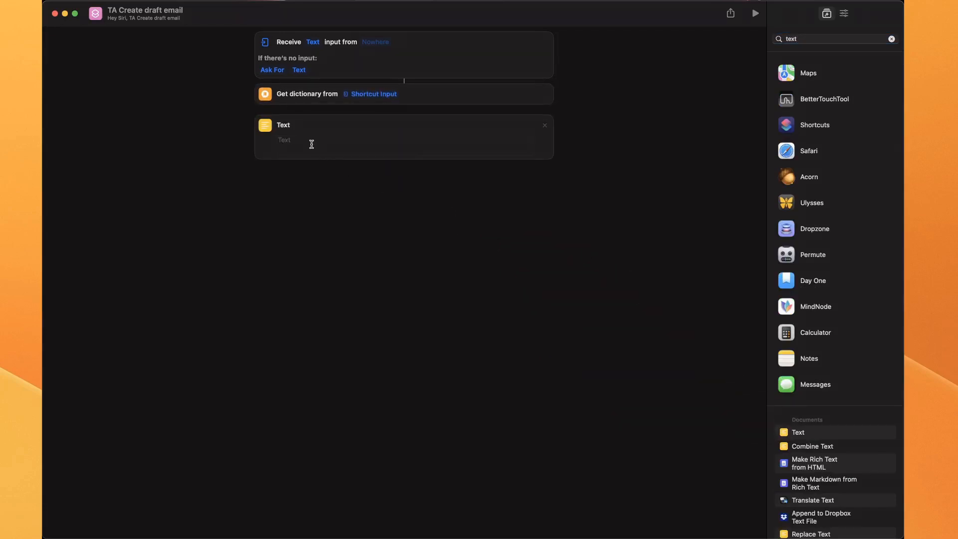
Write "Hello there," in the Text action, followed after a blank line by "This email is about:"
click(312, 145)
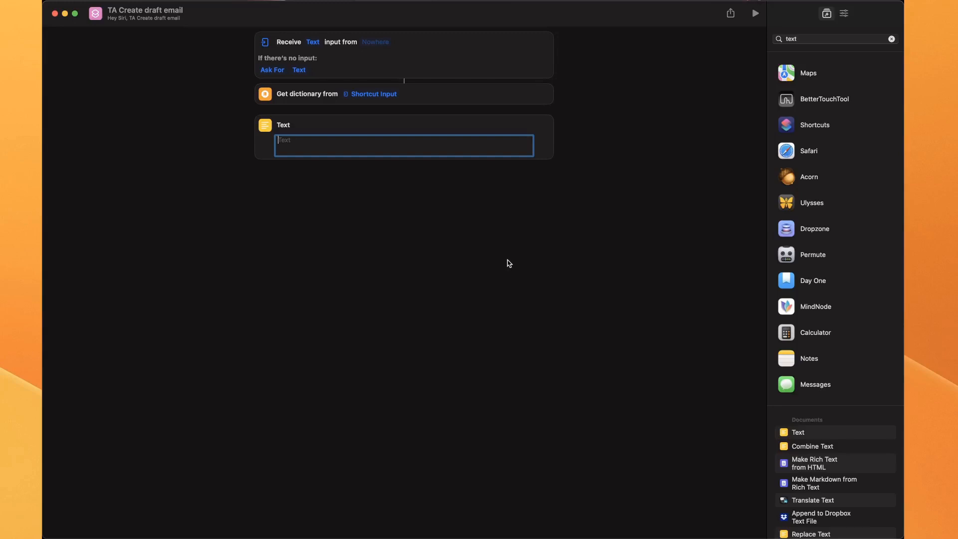
text(Hello there,)
key(Return)
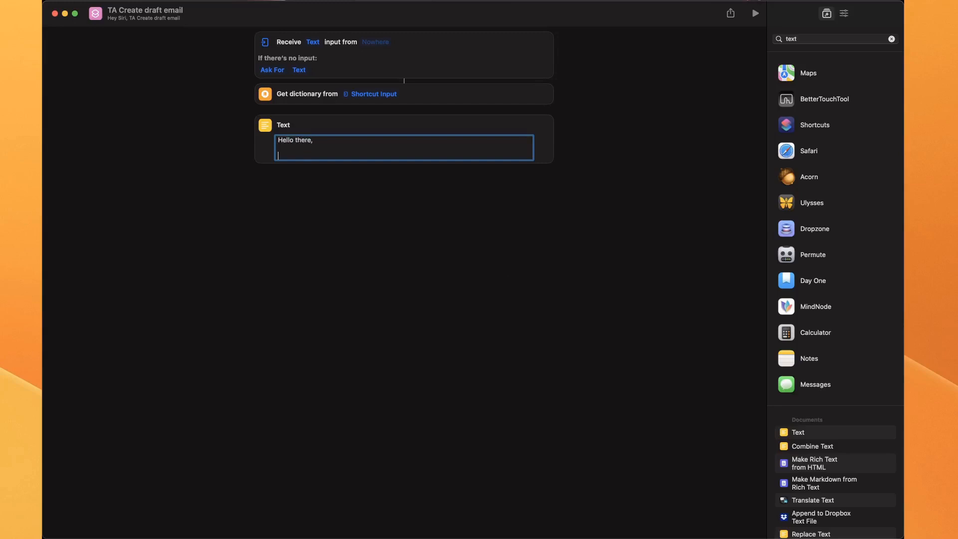
text(This email is about:)
Insert the Dictionary variable after "This email is about:" and have it get the value for the key description
click(830, 42)
text(get dic)
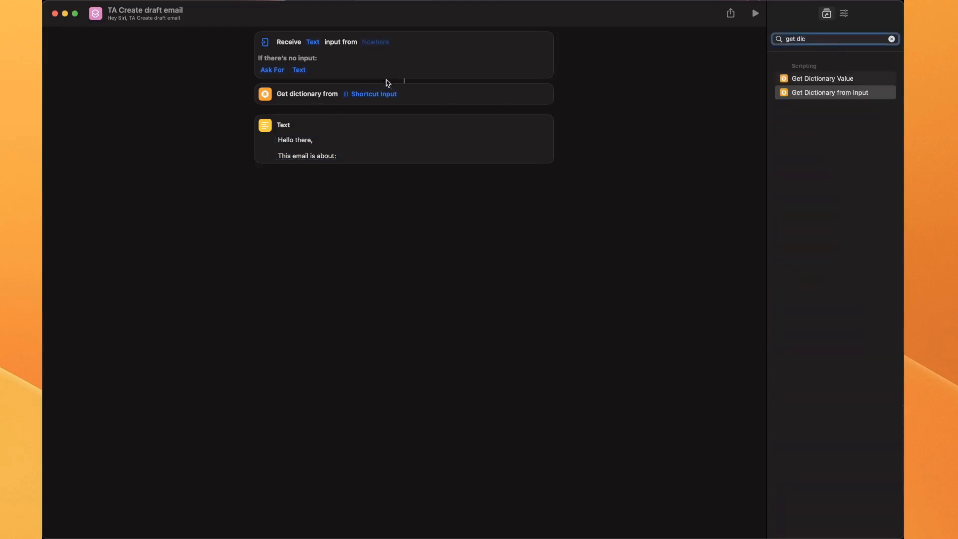
click(355, 155)
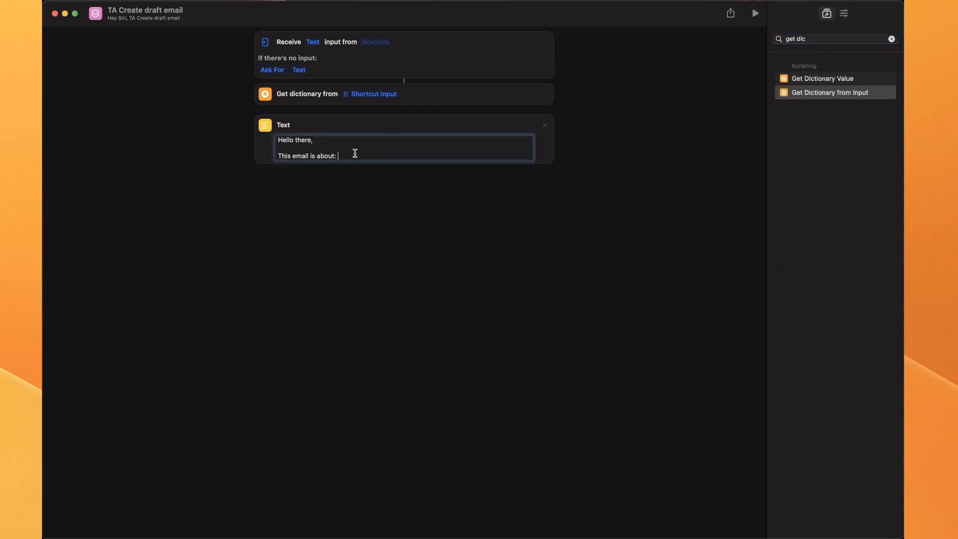
right_click(355, 155)
mouse_move(375, 199)
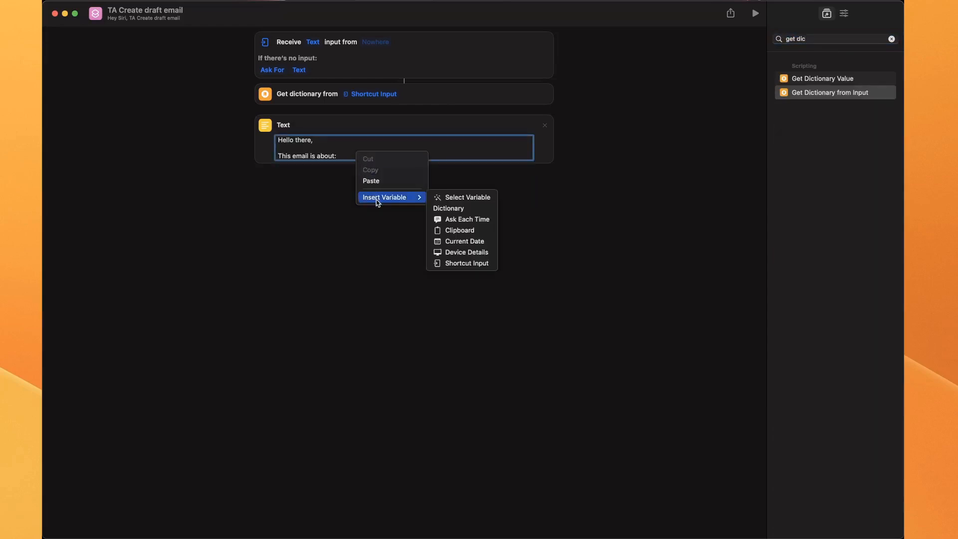
click(470, 208)
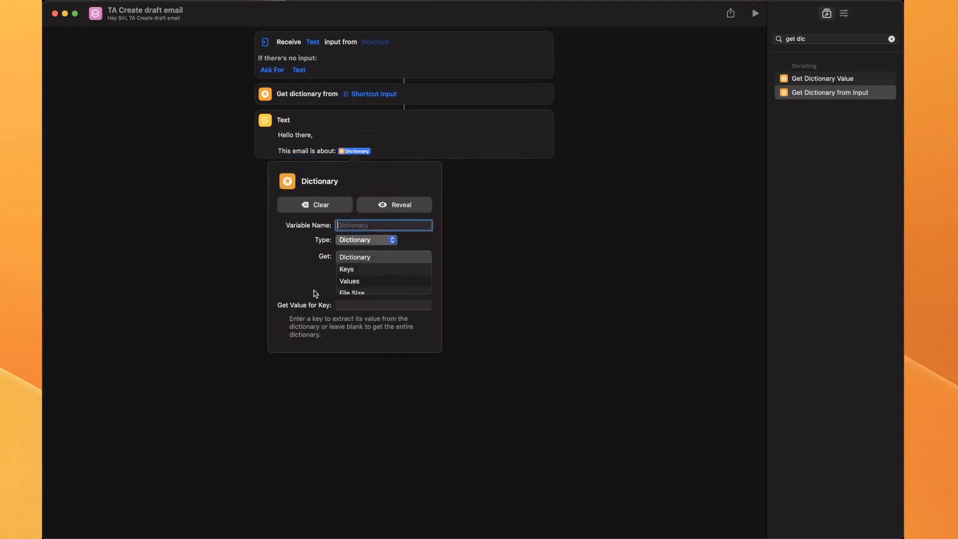
click(354, 305)
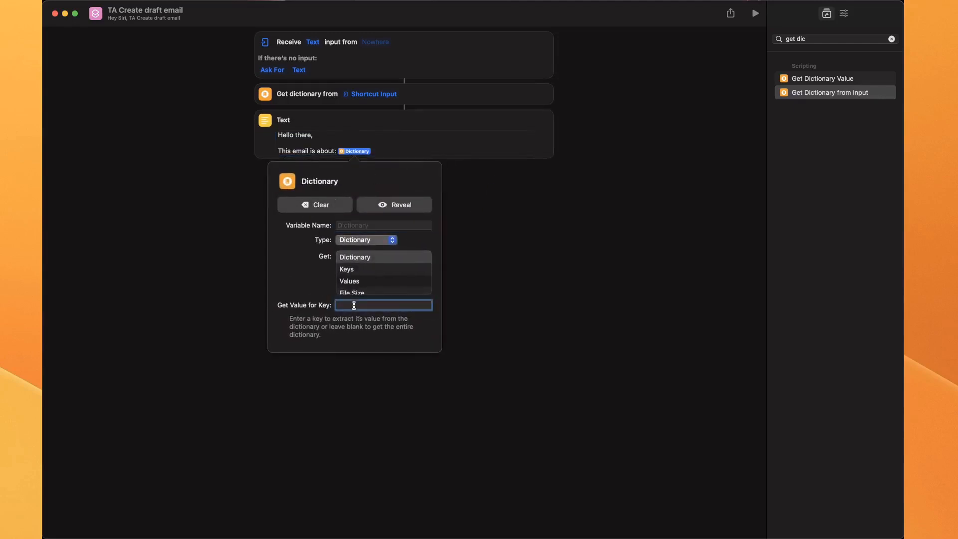
text(description)
key(Return)
click(512, 269)
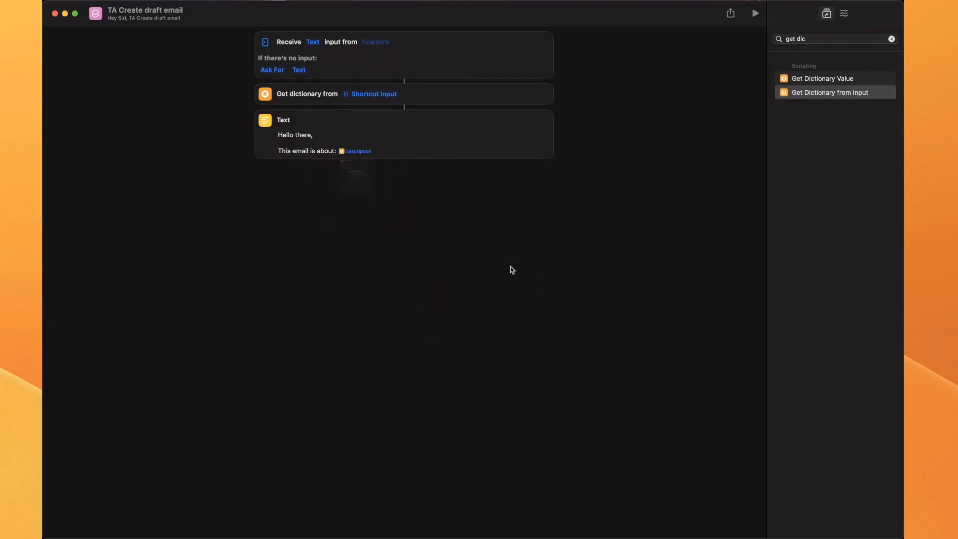
Check the email text with a temporary Show Result action below the Text action, and remove that action
double_click(842, 36)
key(BackSpace)
key(BackSpace)
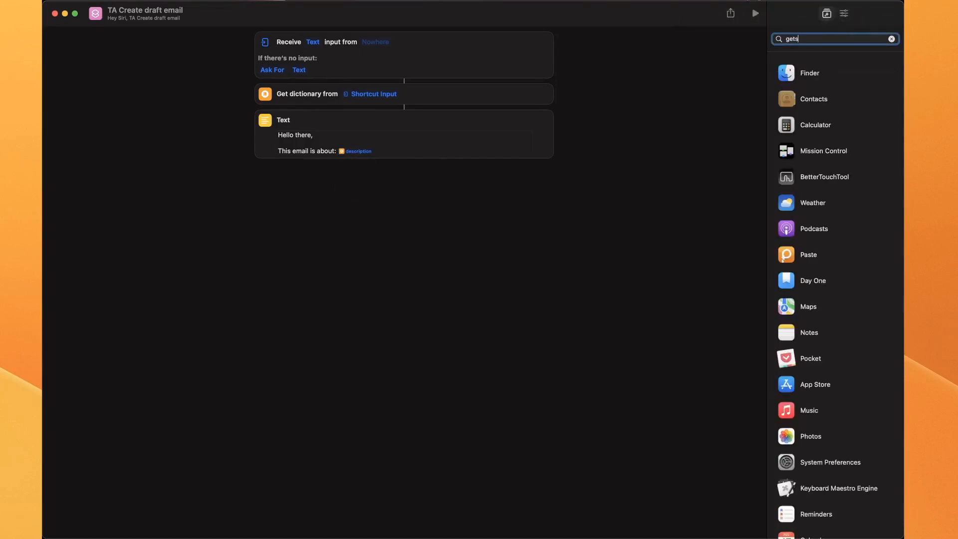
text(show result)
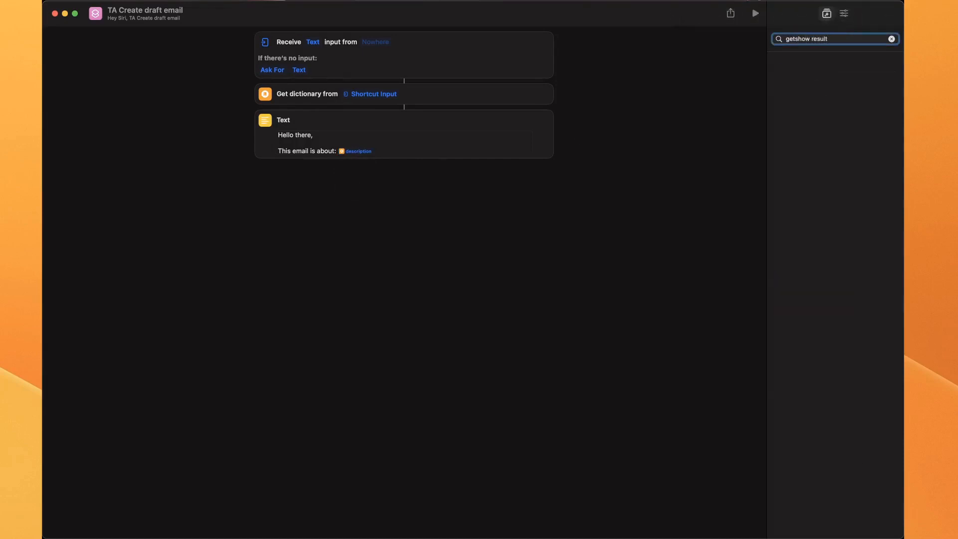
key(super+a)
text(show re)
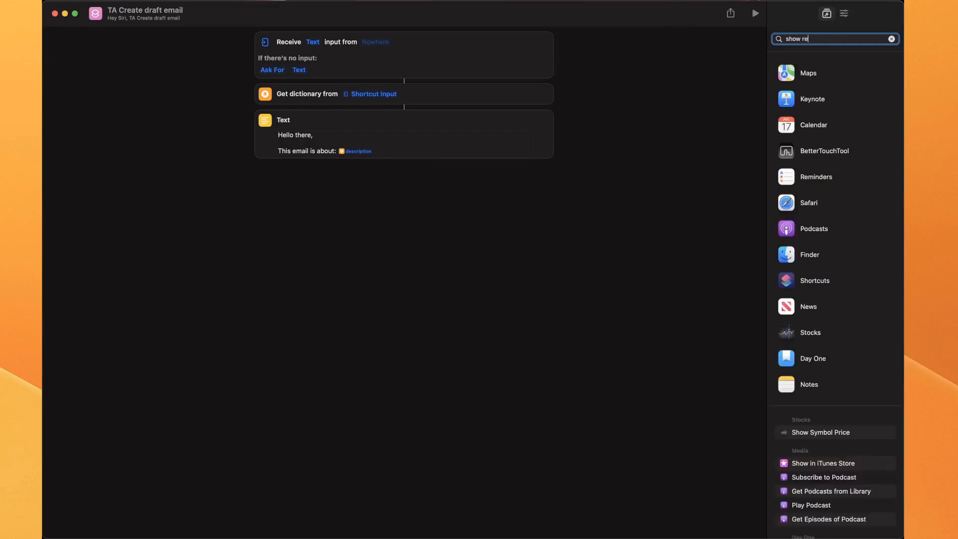
text(sult)
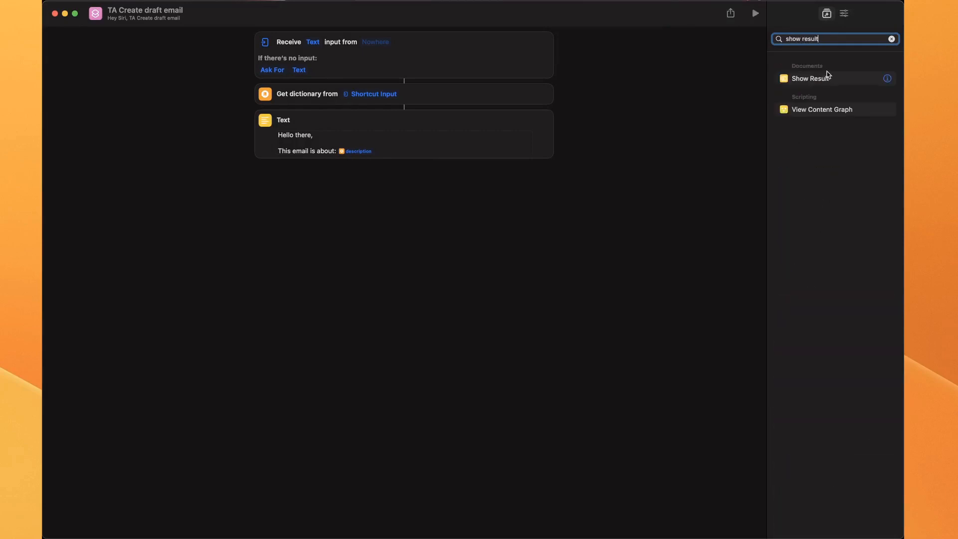
drag(826, 79, 387, 215)
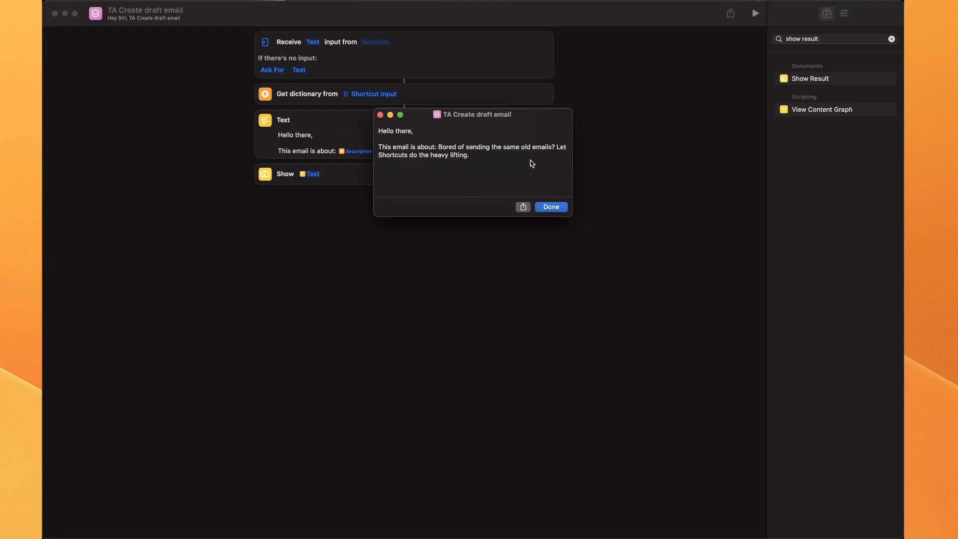
click(547, 207)
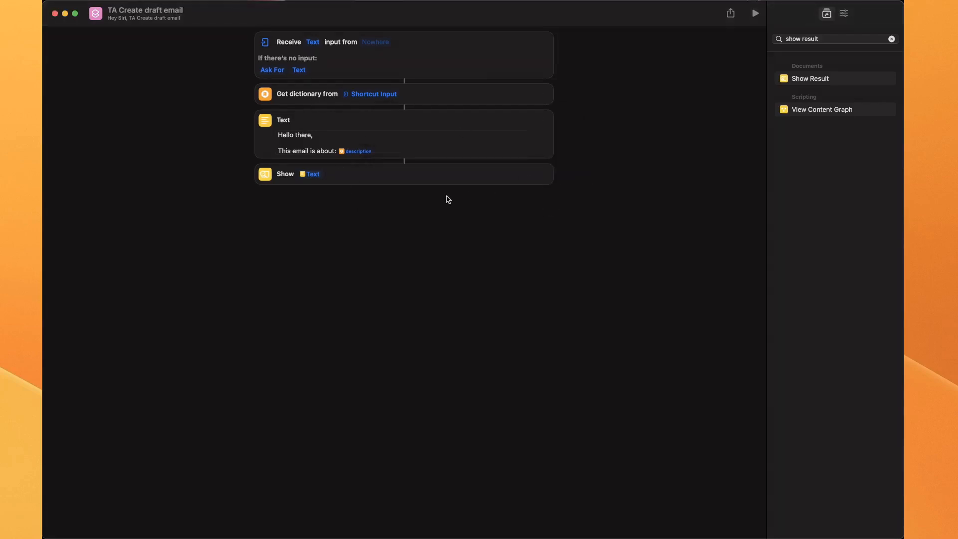
click(544, 177)
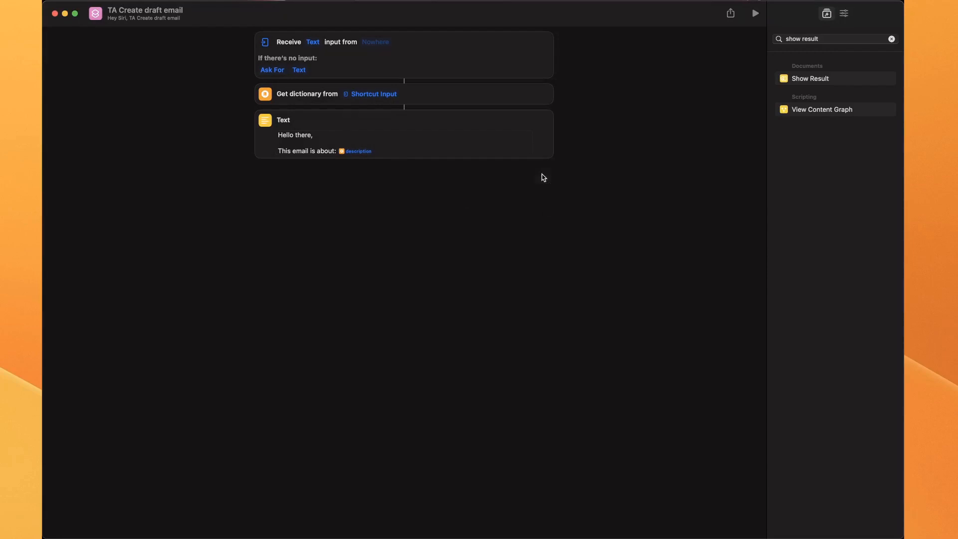
Add the Scripting Set Variable action below the Text action and name the variable body
double_click(813, 38)
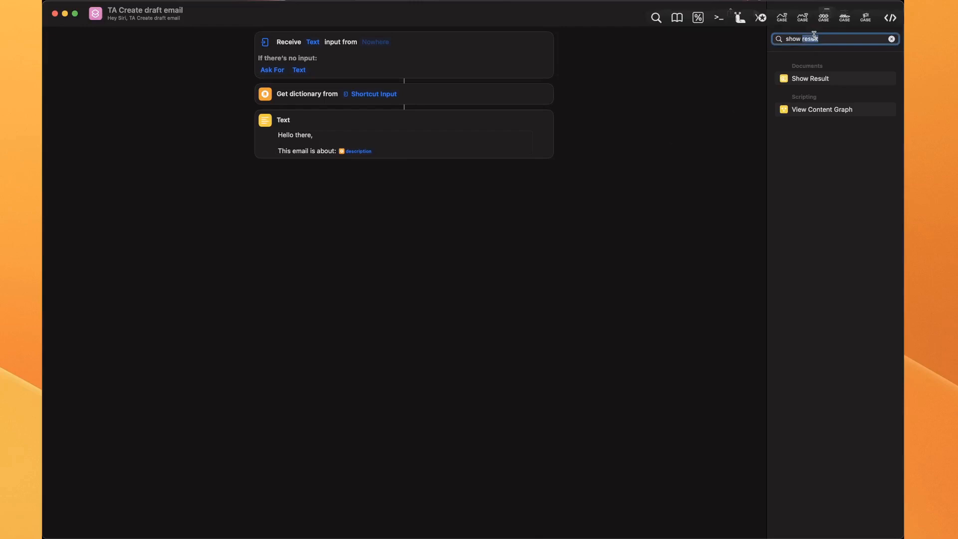
key(super+a)
text(variable)
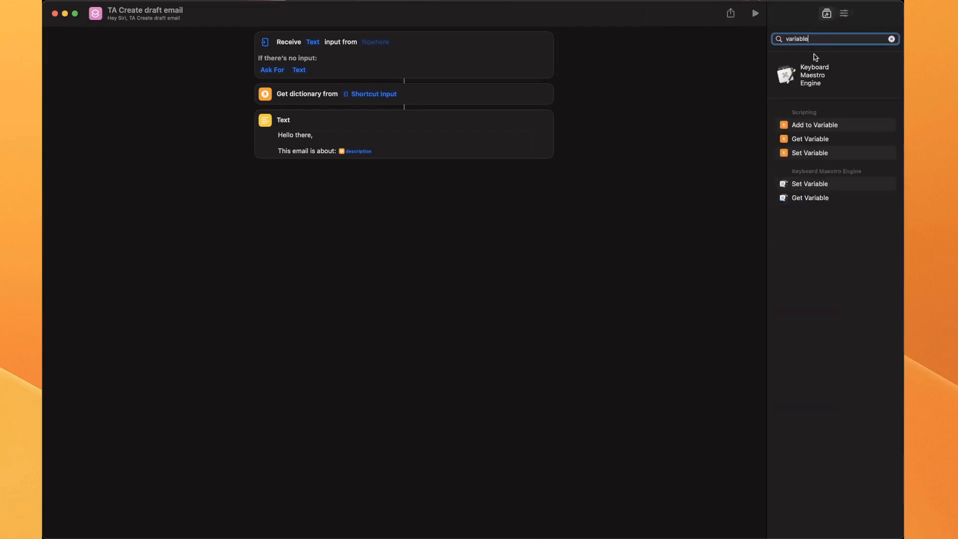
double_click(815, 153)
click(338, 174)
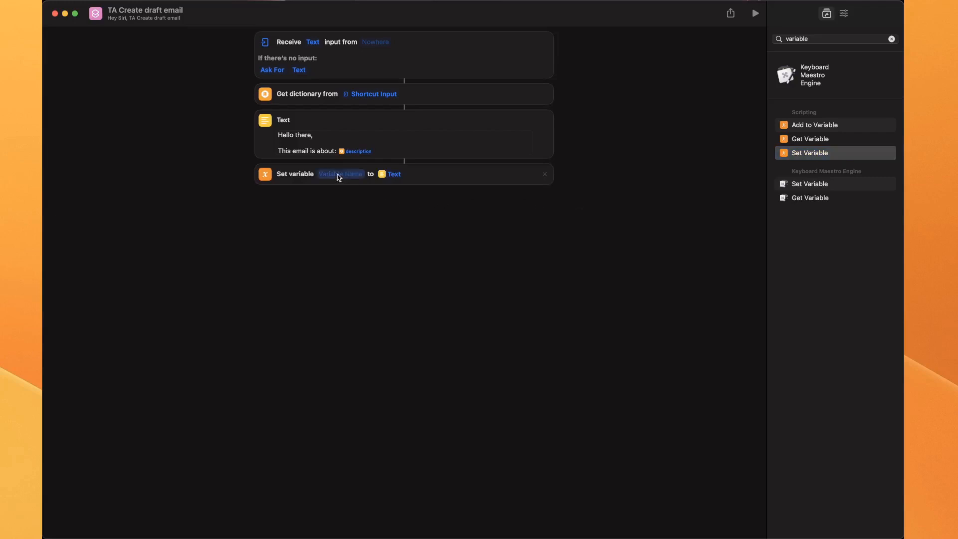
text(body)
key(Return)
Add a second Text action holding the Dictionary variable, set to get the value for the key title
click(825, 40)
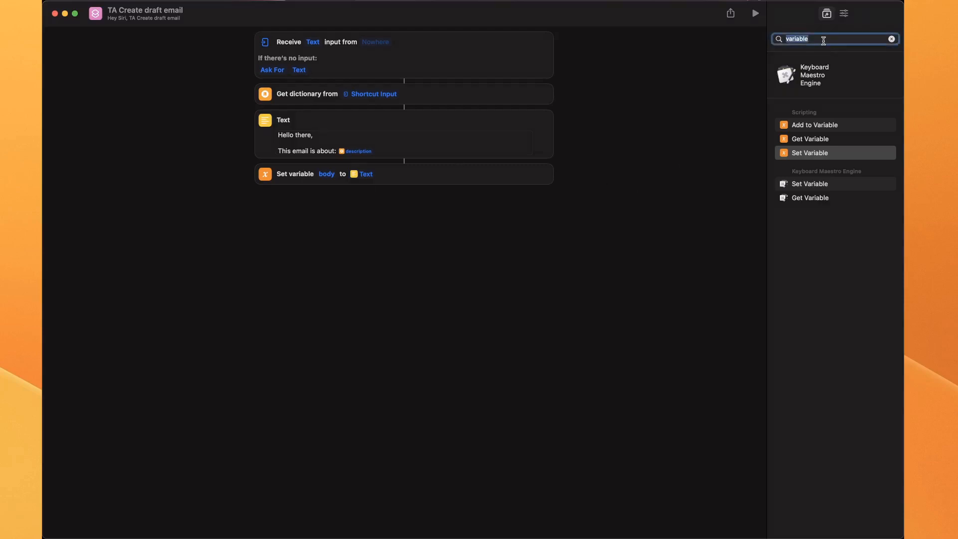
text(Text)
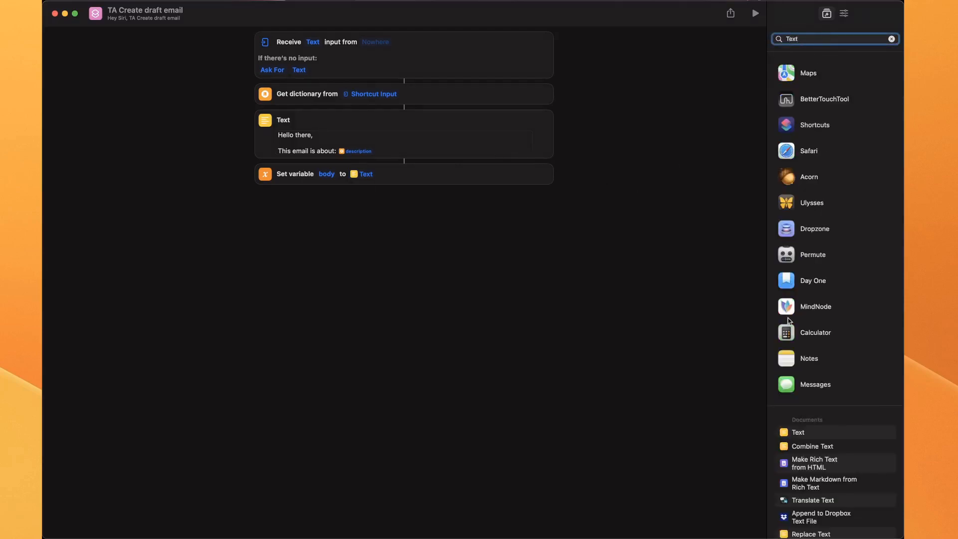
double_click(799, 434)
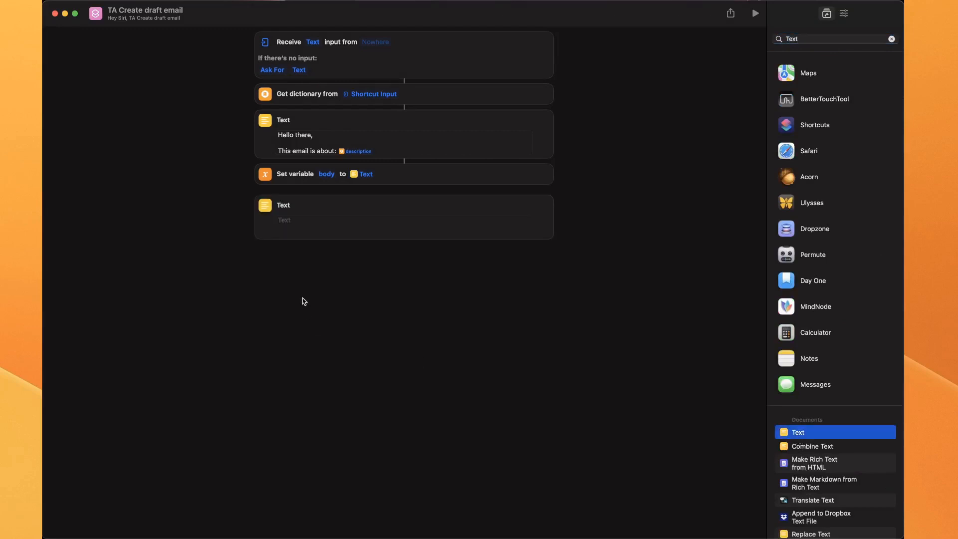
click(295, 222)
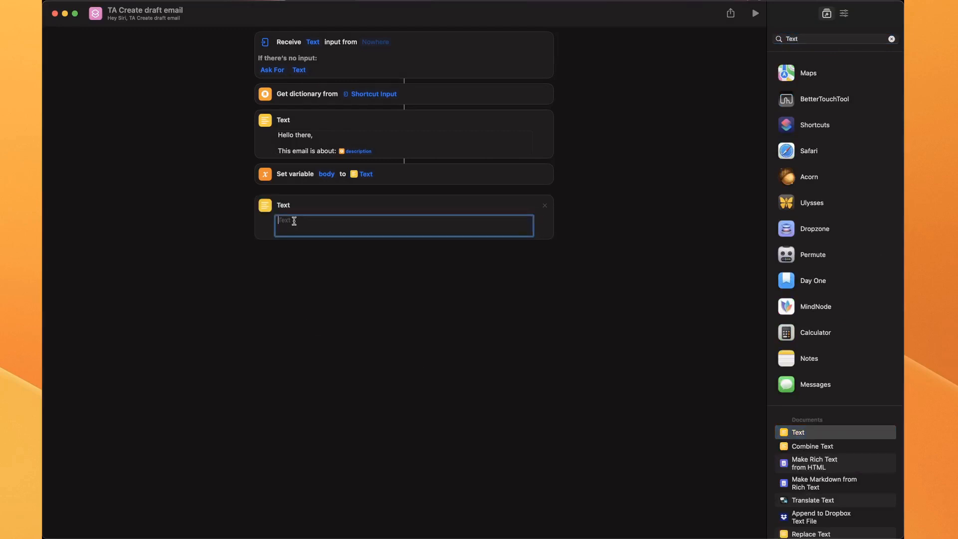
right_click(295, 221)
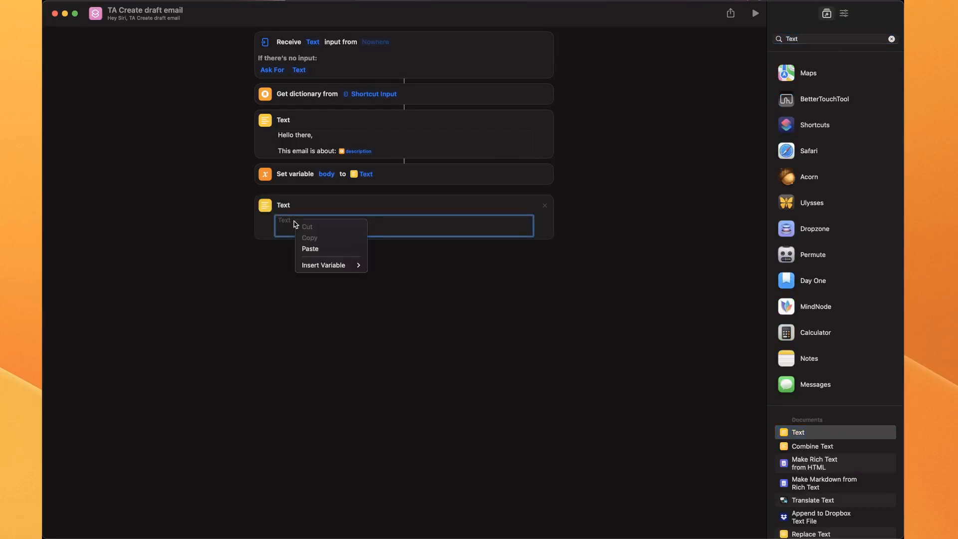
mouse_move(328, 270)
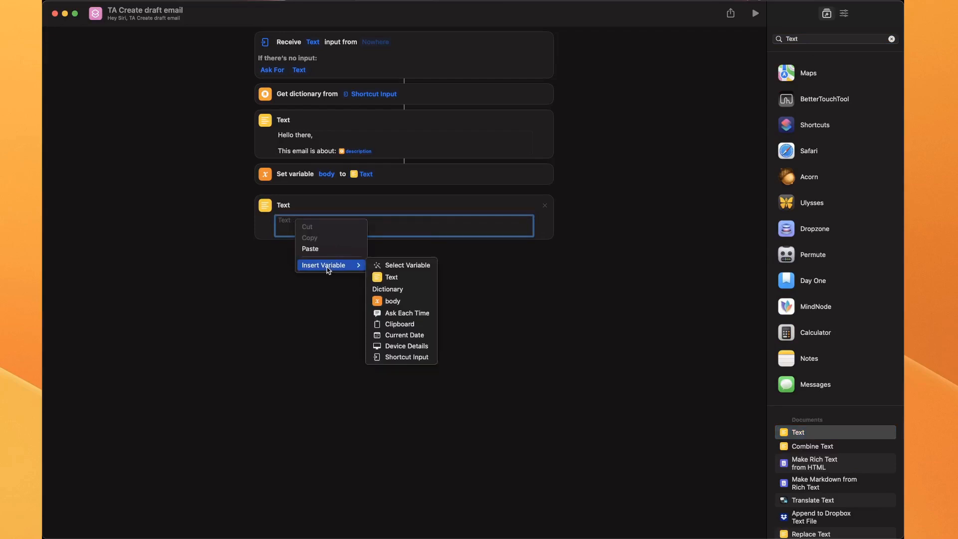
click(394, 289)
click(292, 161)
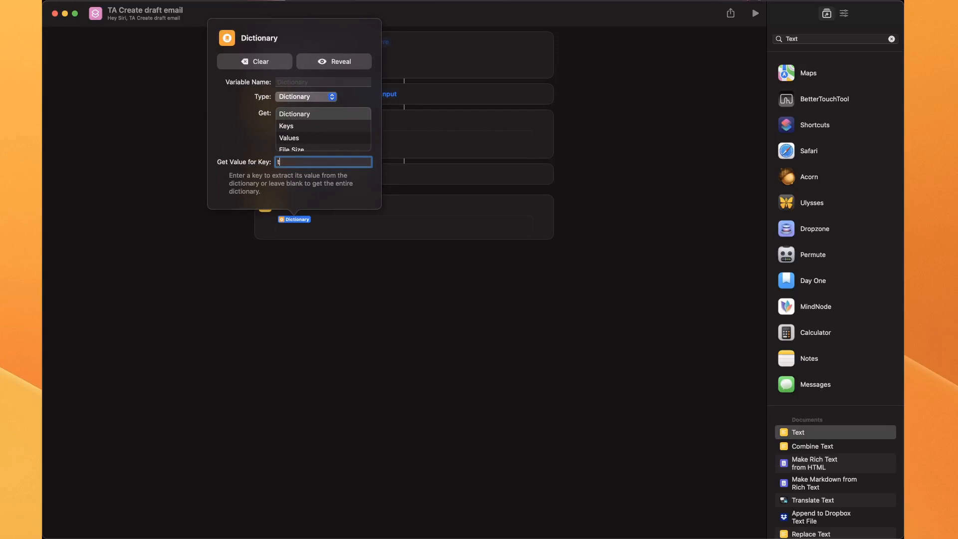
key(Return)
click(381, 242)
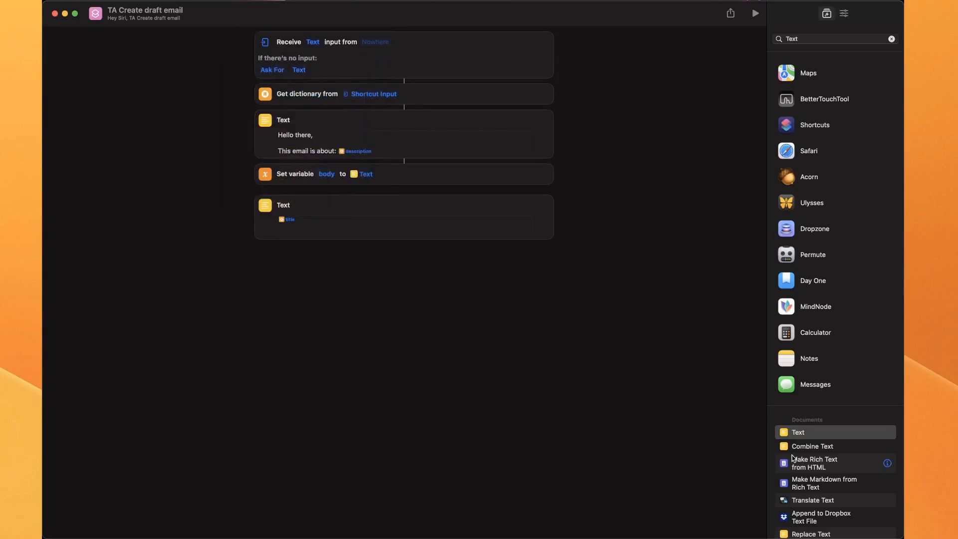
Add a Show Result action for the body variable and test it from Obsidian with the "Create draft email in Mail automation" release email
click(805, 40)
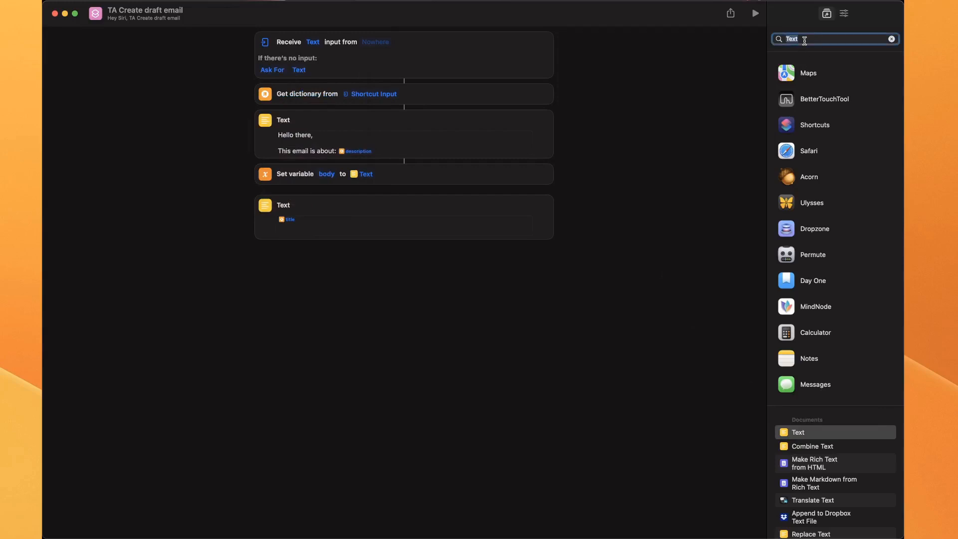
text(show resu)
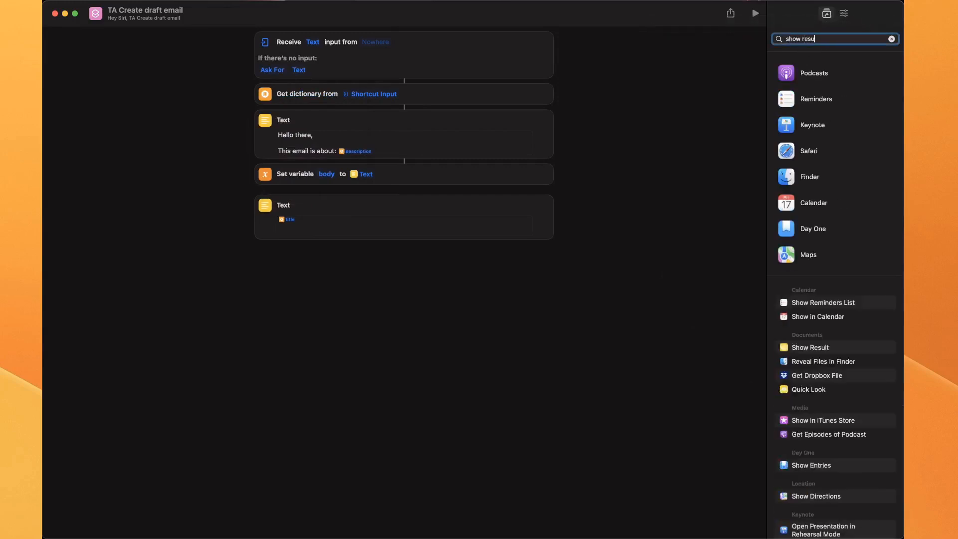
text(lt)
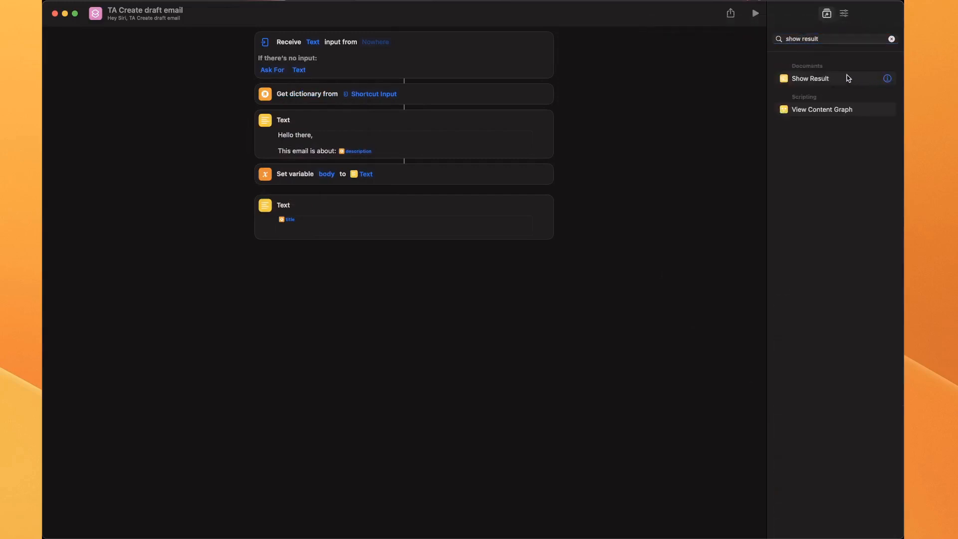
drag(847, 76, 355, 259)
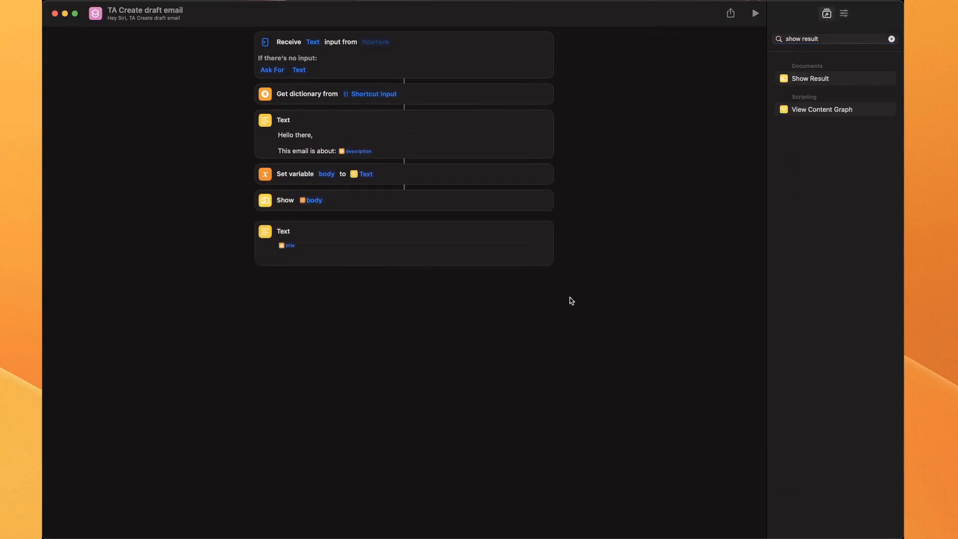
key(super+Tab)
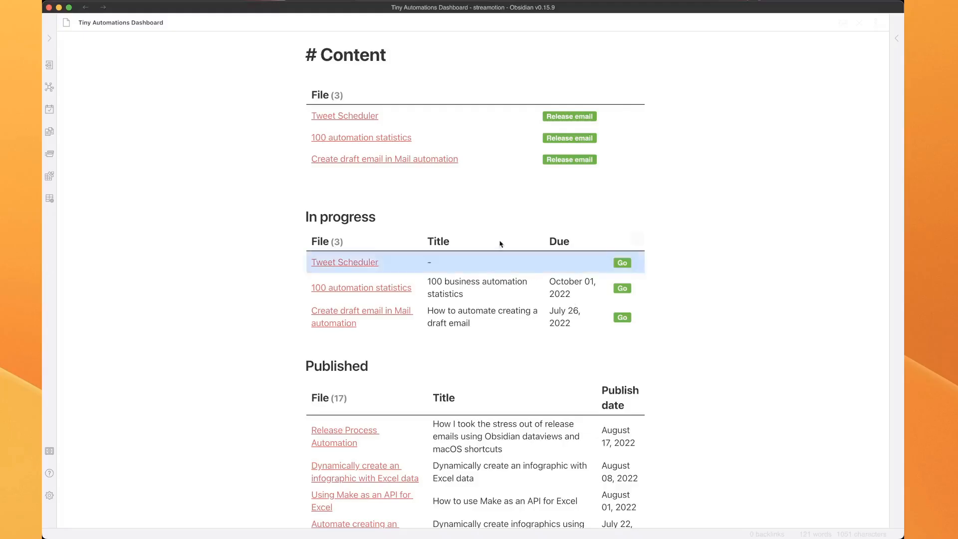
click(579, 163)
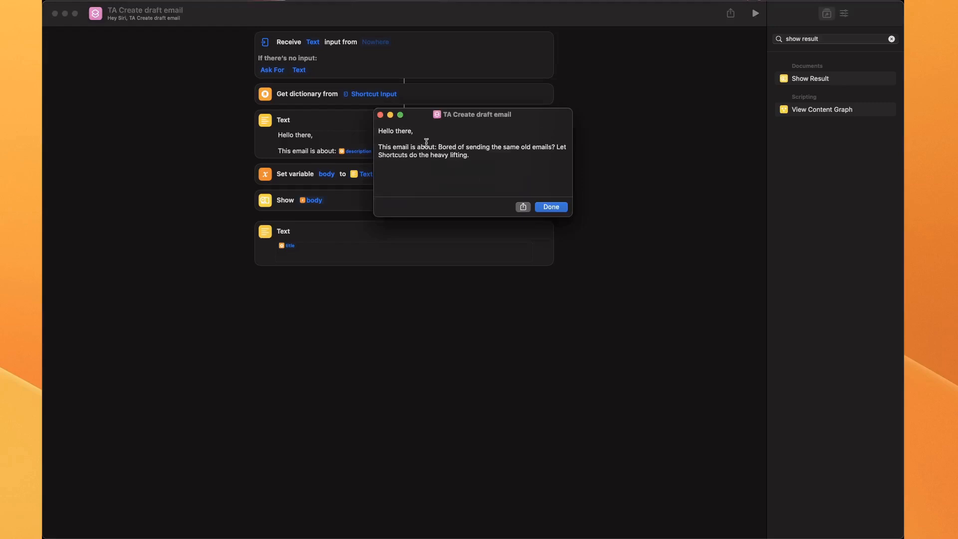
click(551, 206)
Retest the release email from Obsidian with Show Result moved below the title Text action, and delete the Show Result action
drag(382, 202, 385, 266)
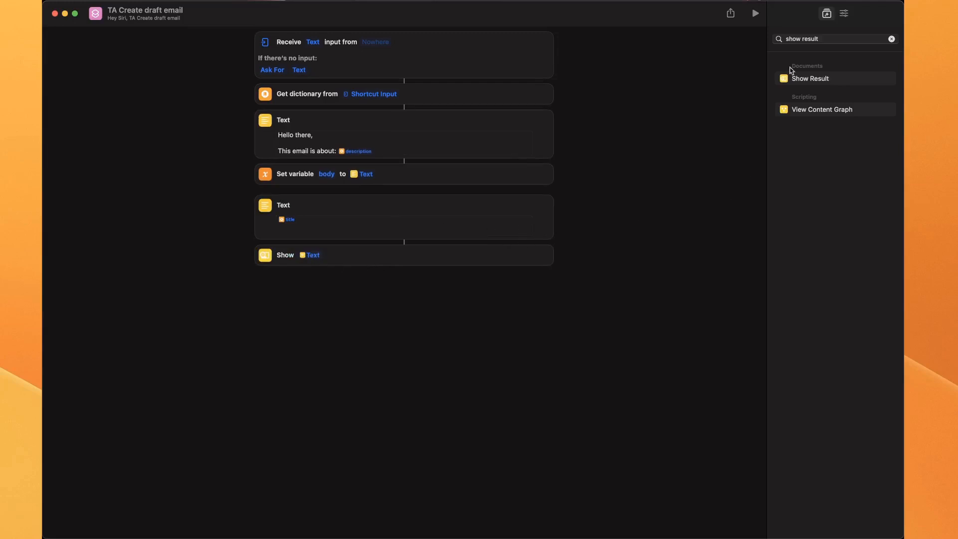
key(super+Tab)
click(564, 163)
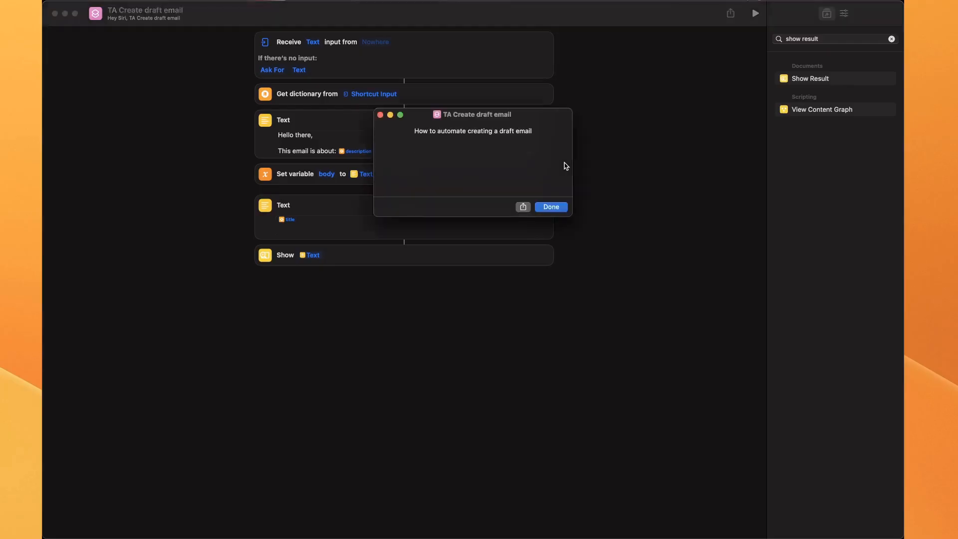
triple_click(427, 131)
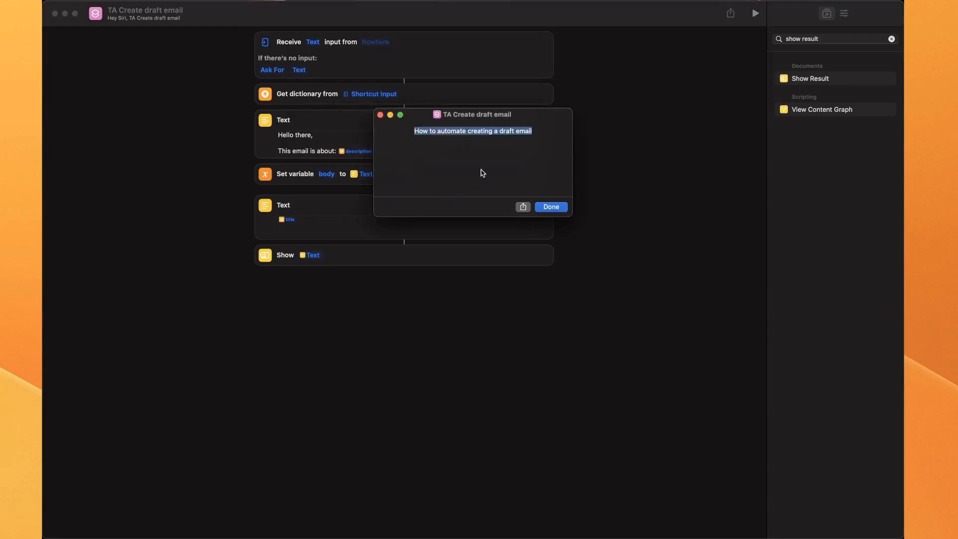
click(553, 207)
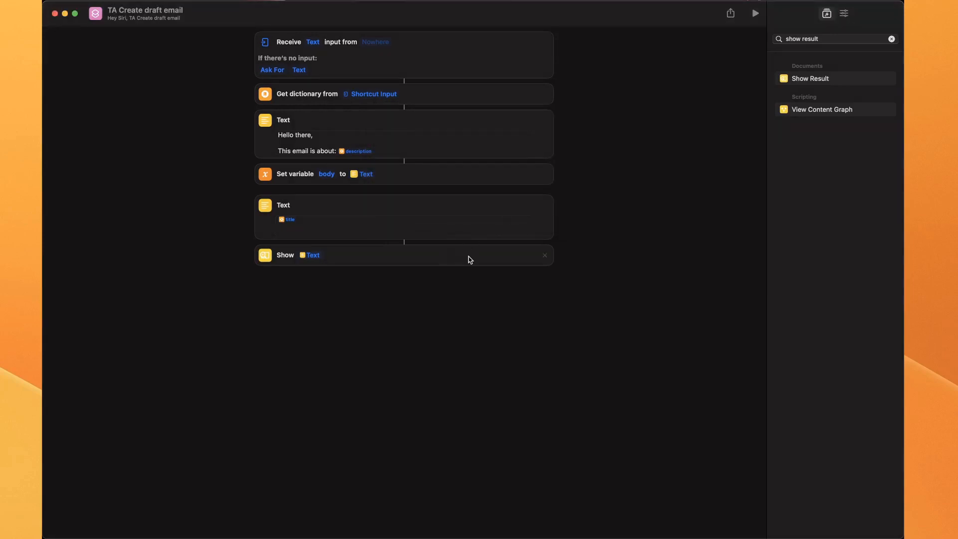
click(544, 256)
Add the Scripting Set Variable action below the title Text action and name the variable subject
click(813, 38)
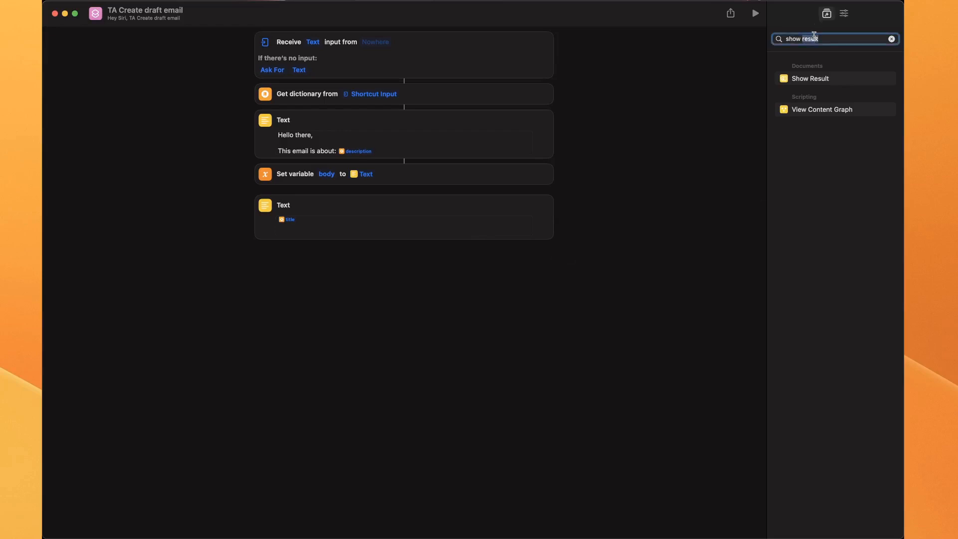
text(variable)
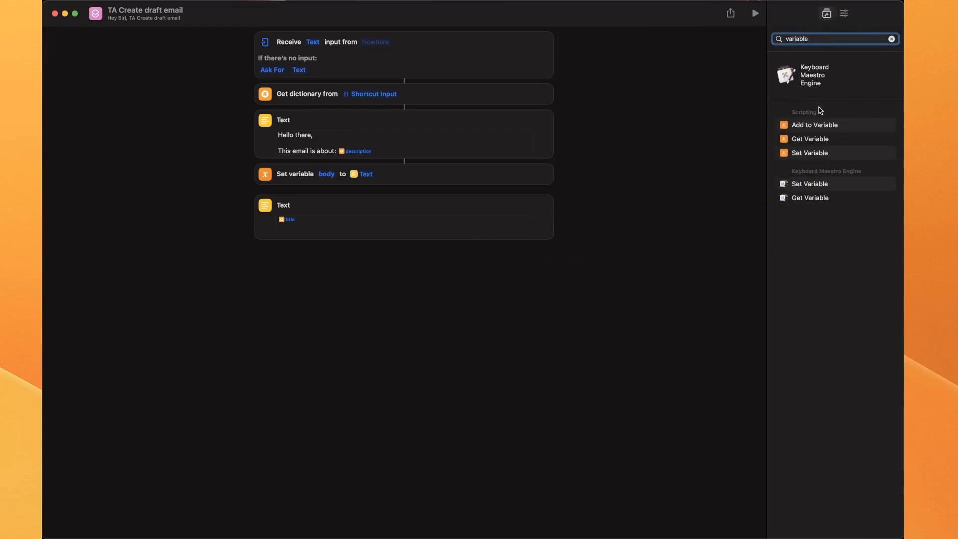
double_click(812, 152)
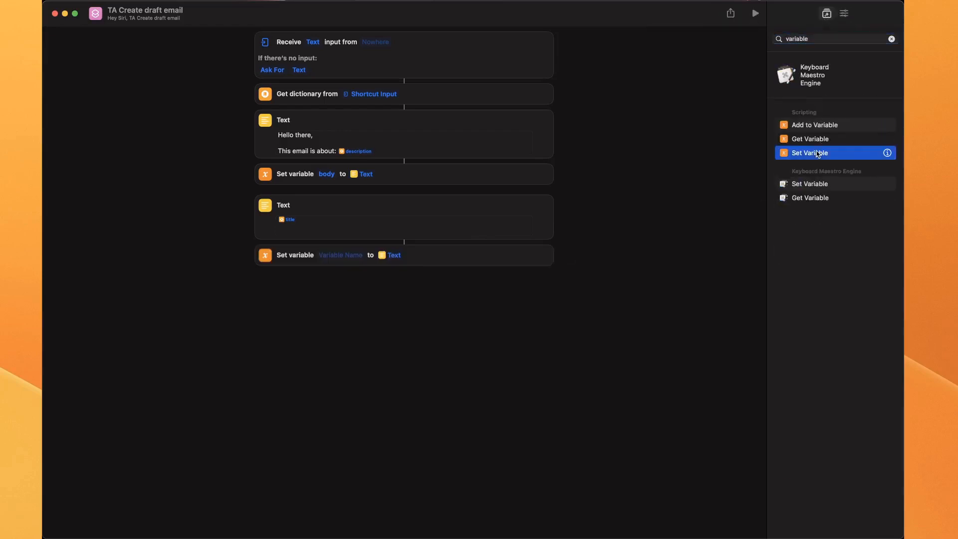
click(343, 255)
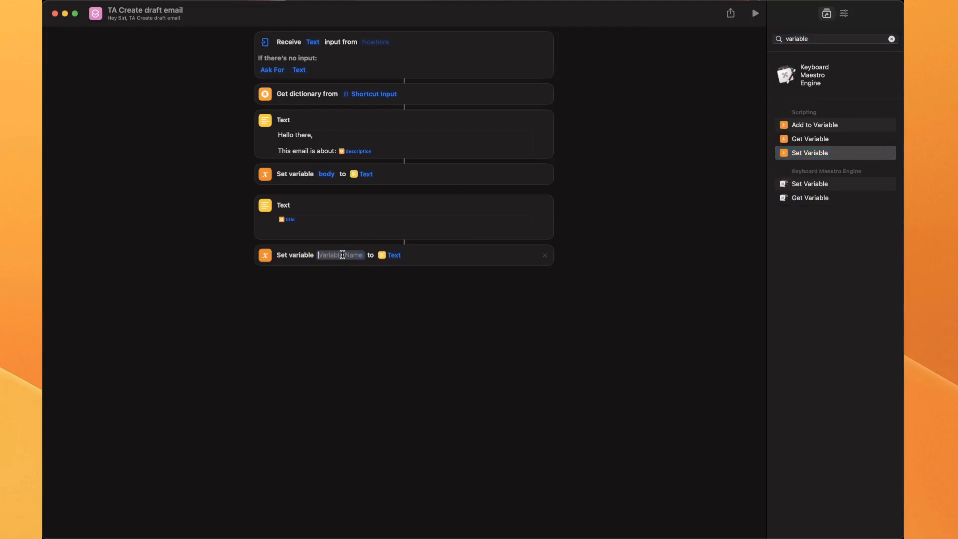
text(subject)
key(Return)
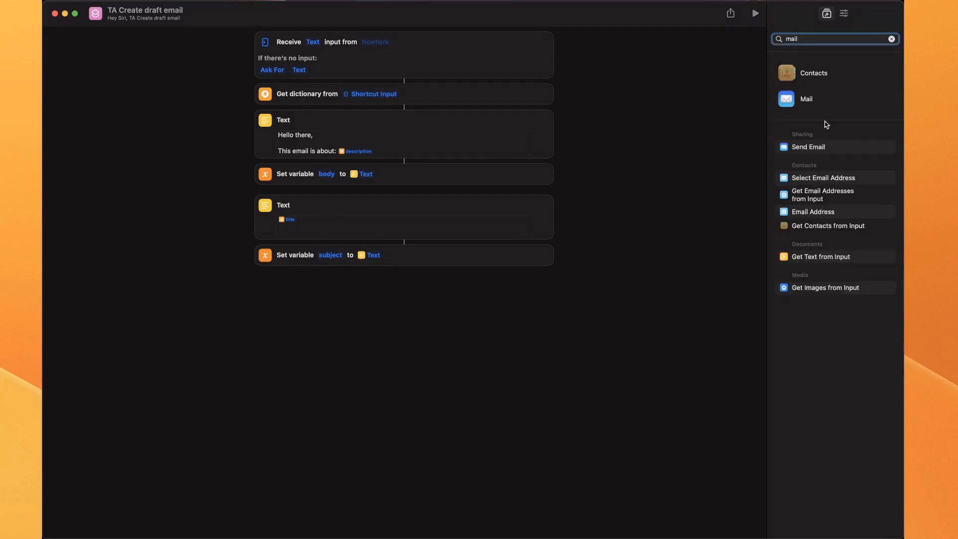
Add a Send Email action at the end of the shortcut and replace its message content with the body variable
double_click(823, 148)
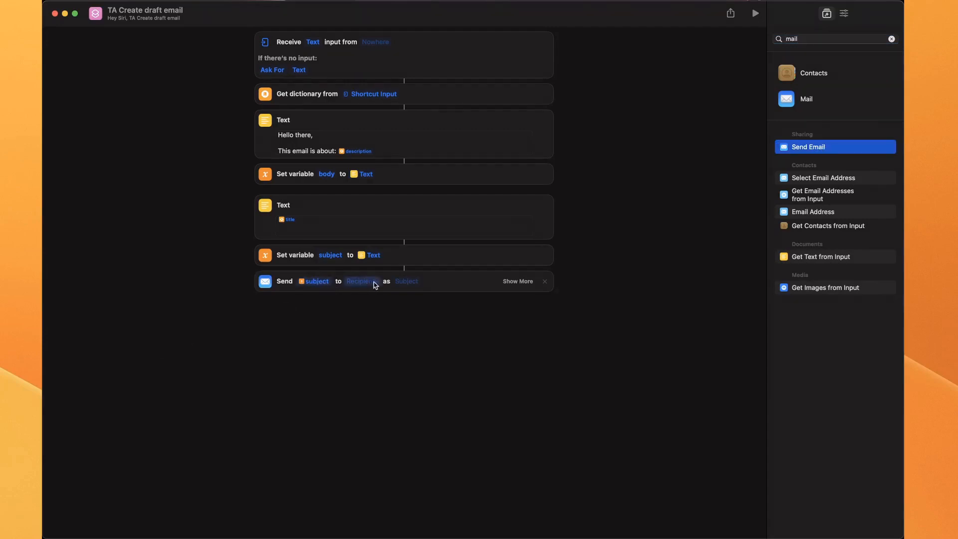
click(404, 281)
click(325, 281)
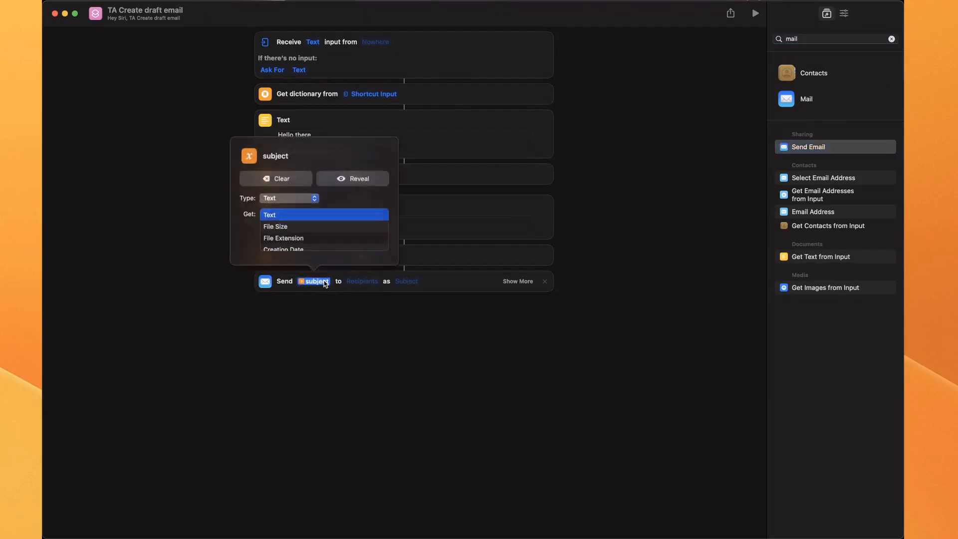
click(282, 179)
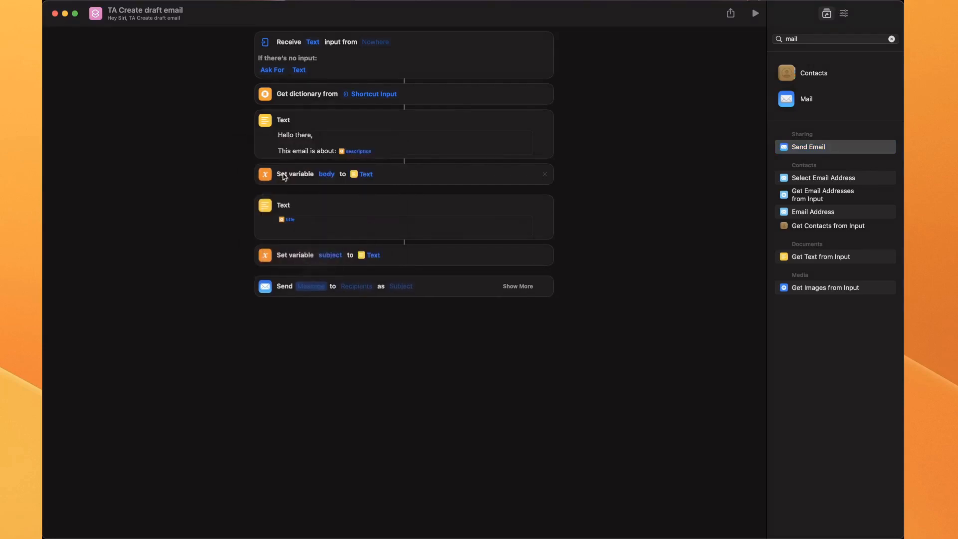
click(310, 287)
right_click(310, 286)
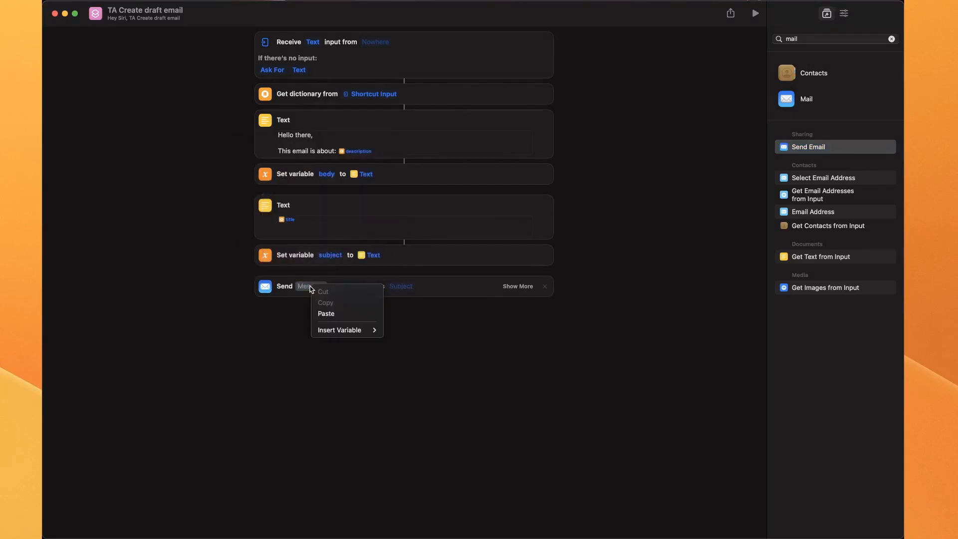
mouse_move(361, 334)
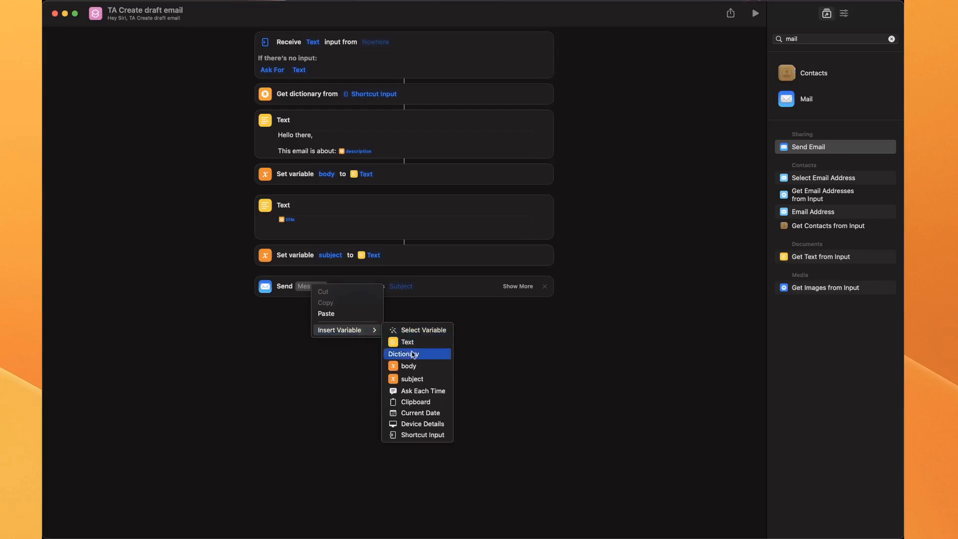
click(419, 365)
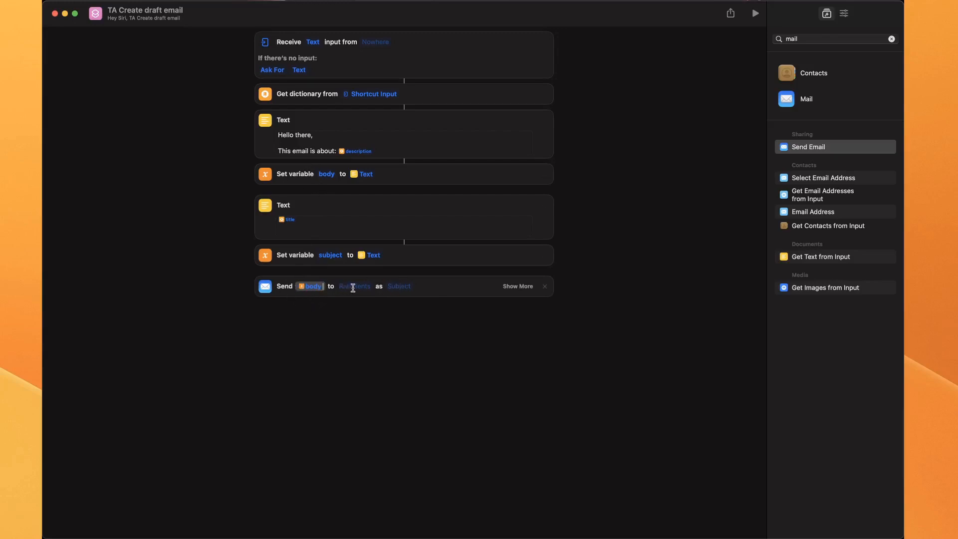
Insert the subject variable as the subject of the Send Email action
click(403, 288)
right_click(401, 287)
mouse_move(465, 333)
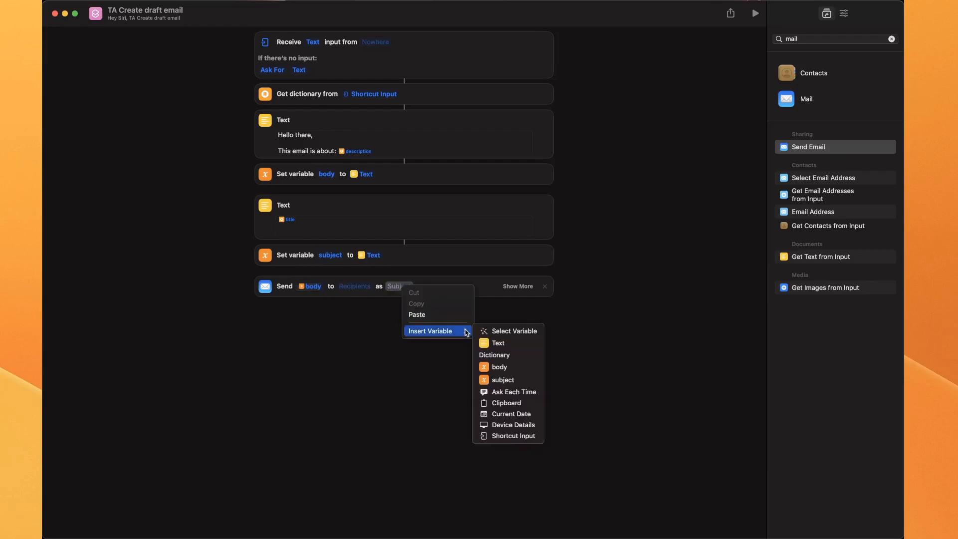
click(514, 379)
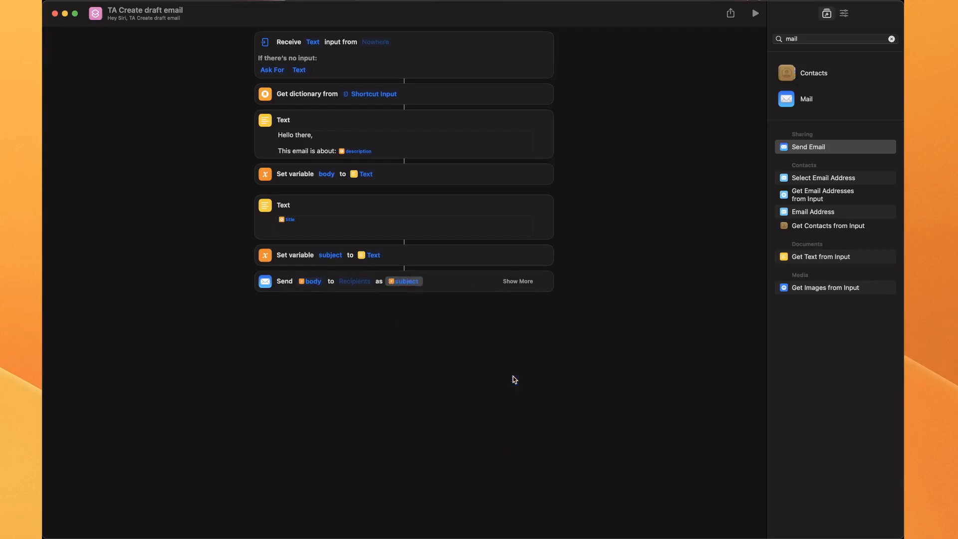
click(586, 343)
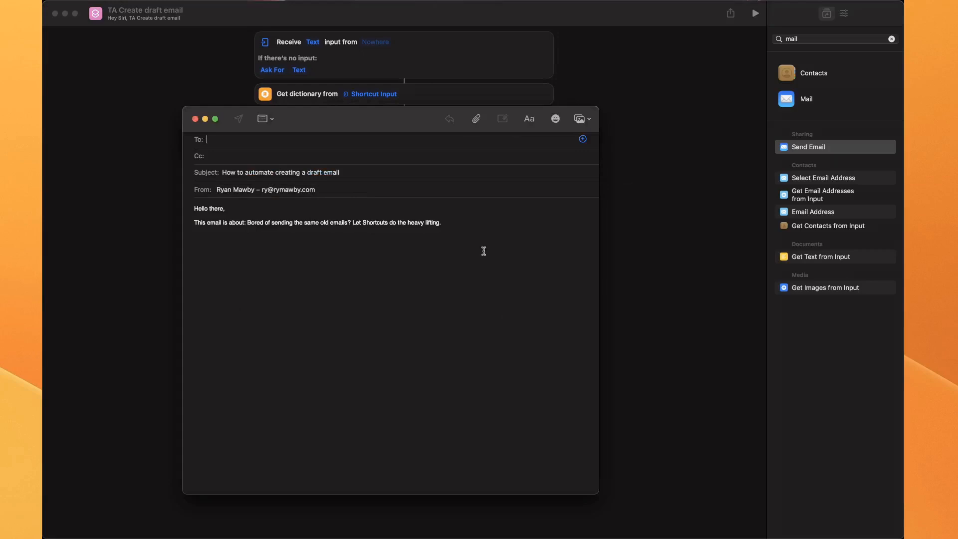
Address the generated draft email to a contact by choosing the suggested recipient's name
key(super+a)
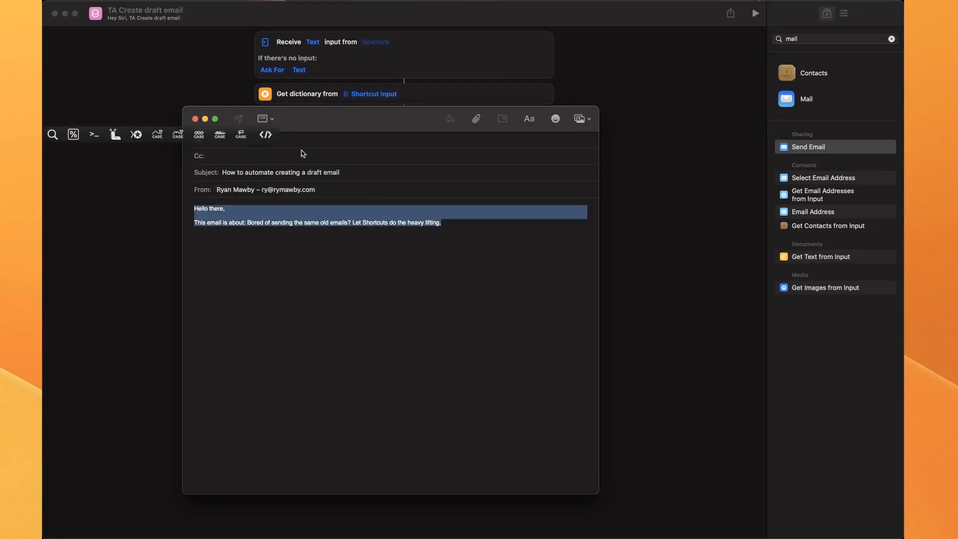
click(321, 139)
text(d)
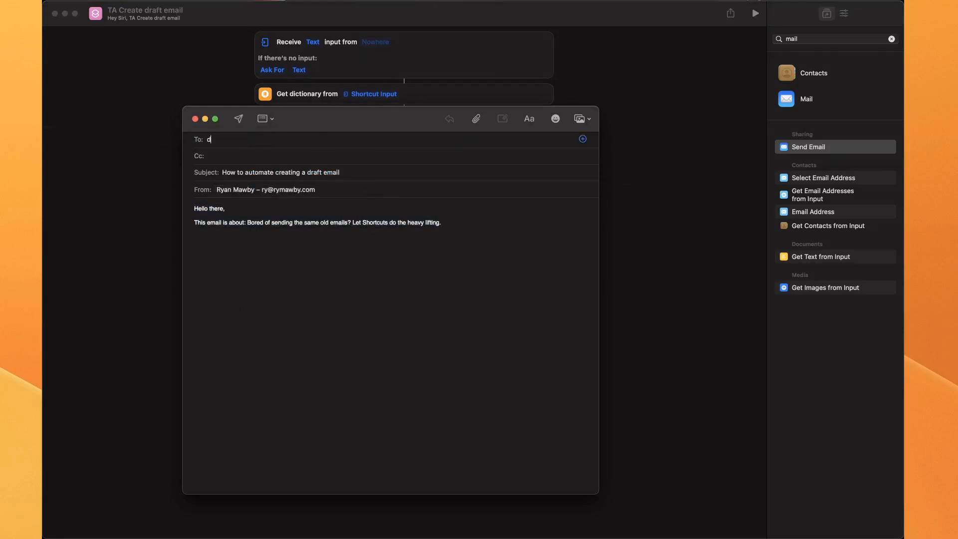
key(Down)
key(Down)
key(Down)
click(476, 268)
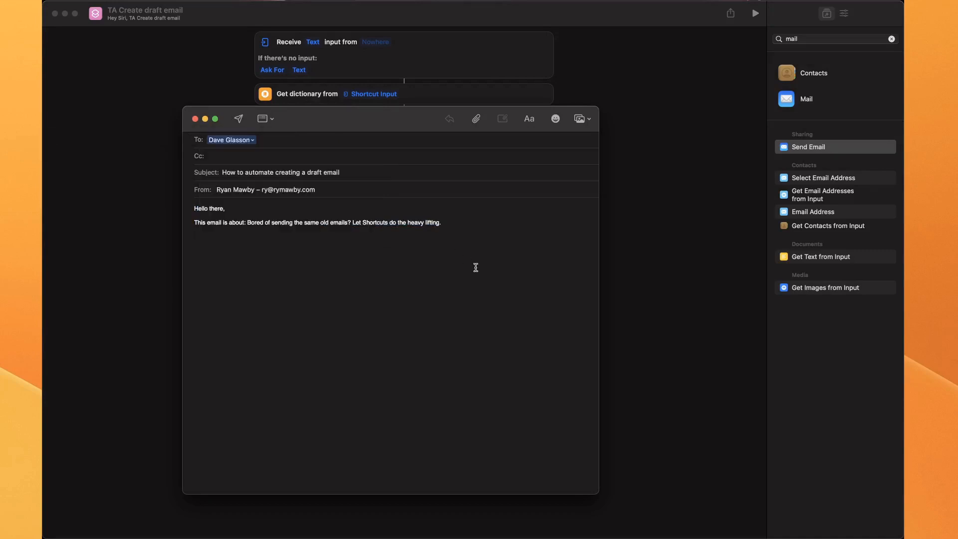